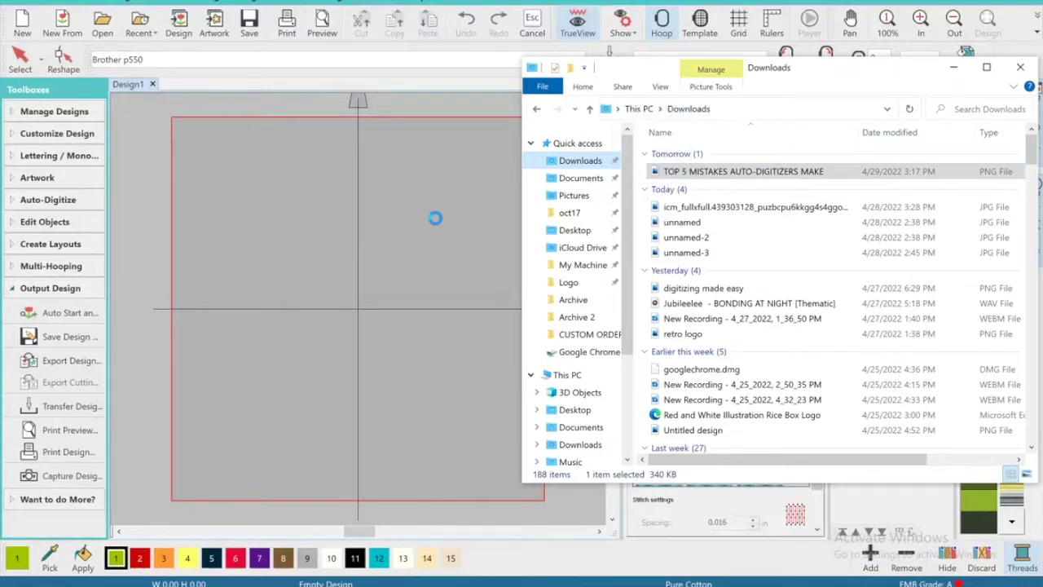
- Place the TOP 5 MISTAKES AUTO-DIGITIZERS MAKE artwork in the design and digitize its teal lettering with Click-to-Fill
{"action": "left_click", "coordinate": [360, 266]}
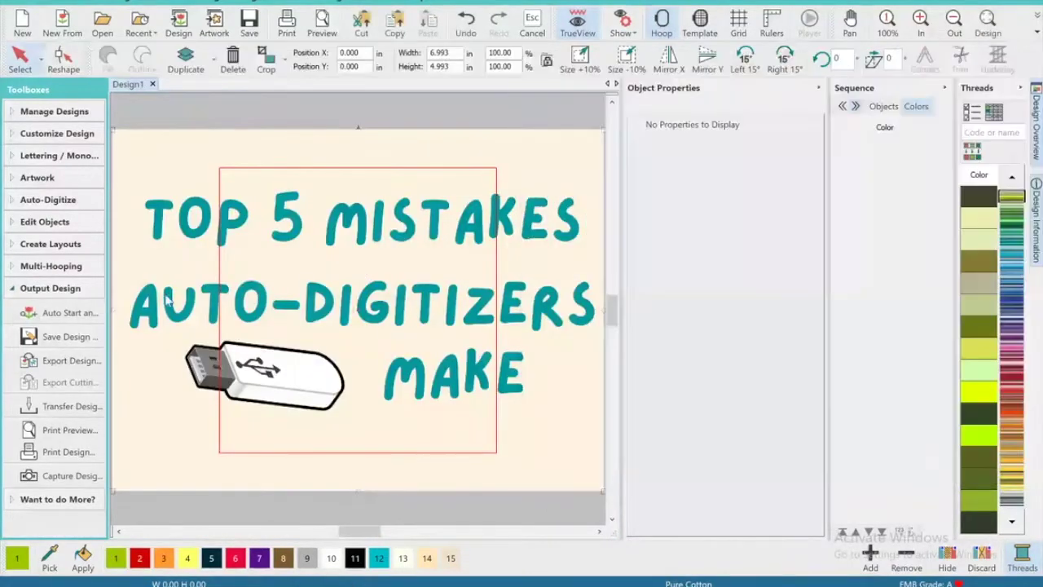
{"action": "left_click", "coordinate": [73, 206]}
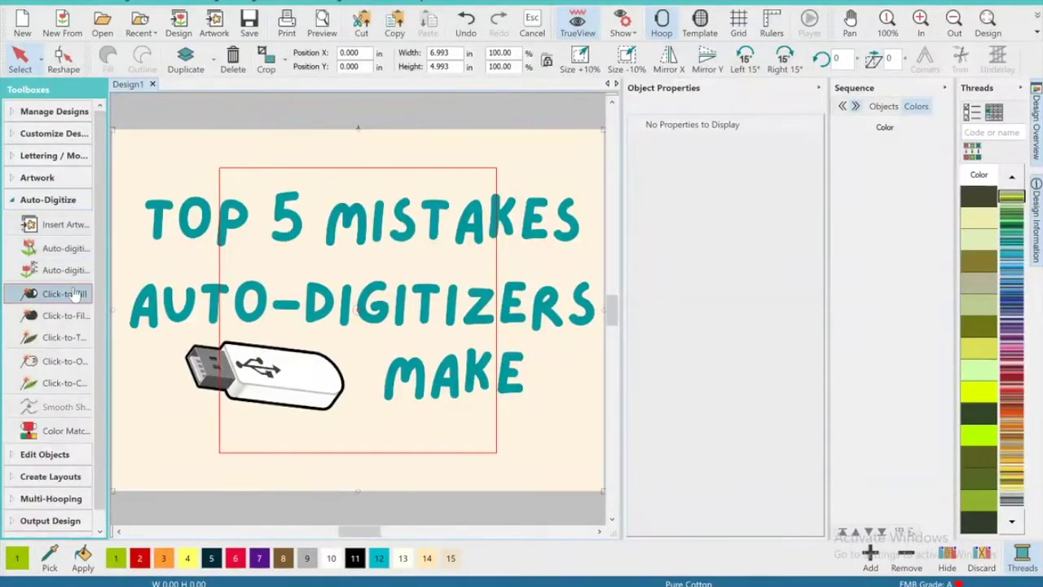
{"action": "left_click", "coordinate": [73, 294]}
{"action": "left_click", "coordinate": [153, 236]}
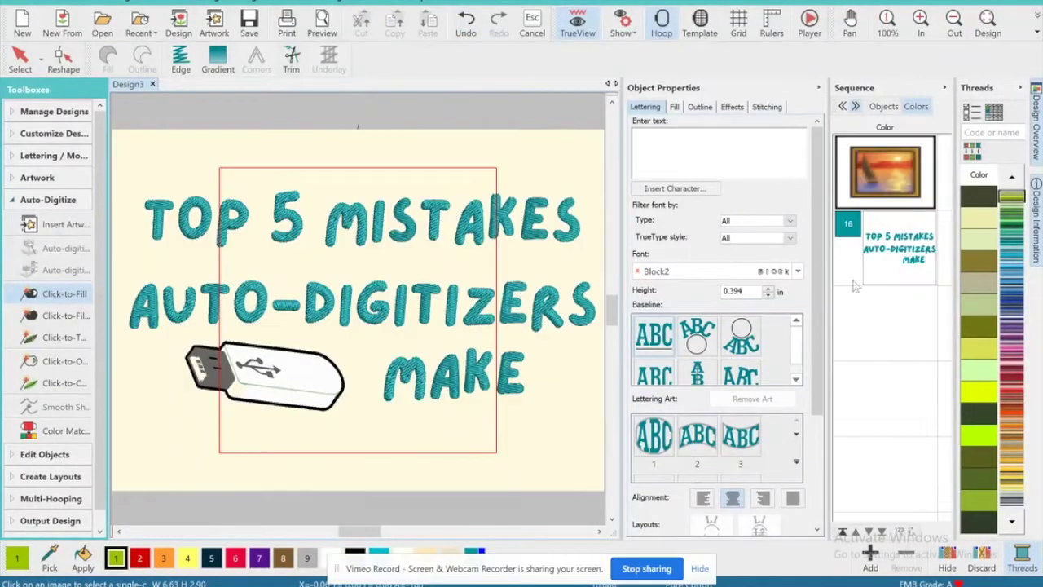
- Smooth the shapes of the teal lettering and change its fill to Satin
{"action": "left_click", "coordinate": [892, 269]}
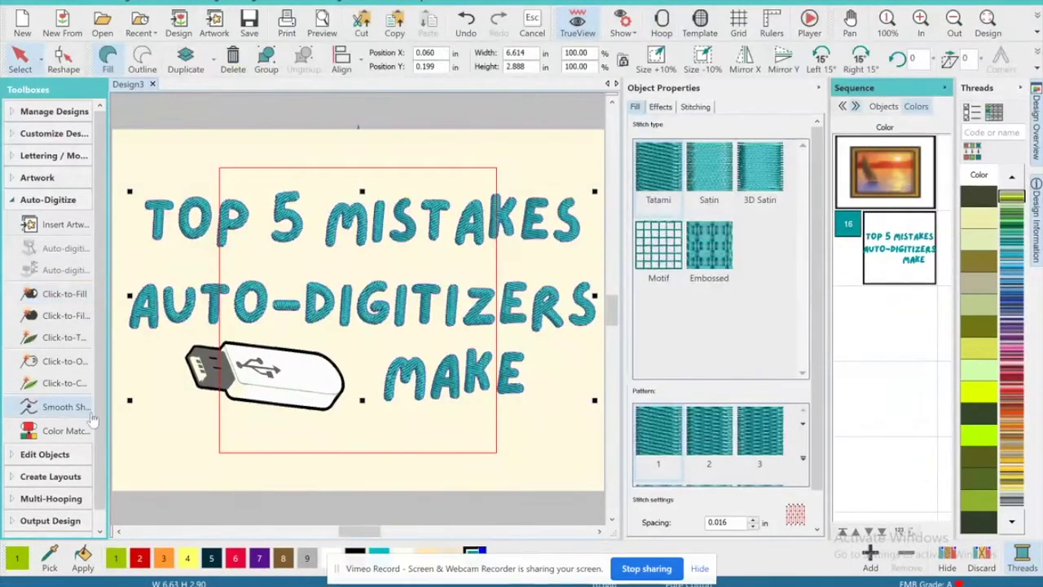
{"action": "left_click", "coordinate": [91, 410]}
{"action": "left_click", "coordinate": [603, 277]}
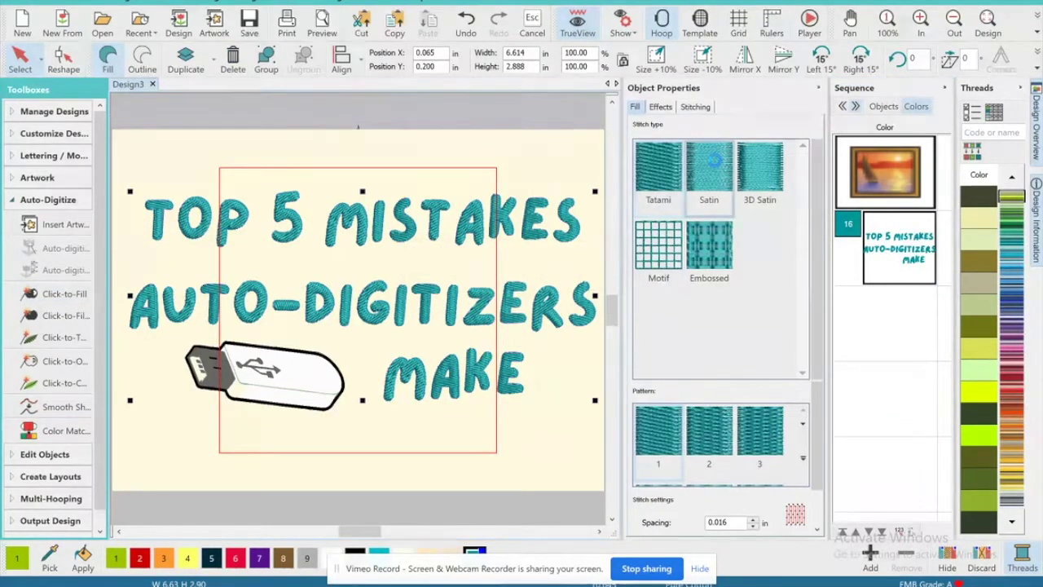
- Digitize the USB drive's areas with Click-to-Fill and change the dark gray connector's fill to Satin
{"action": "left_click", "coordinate": [431, 167]}
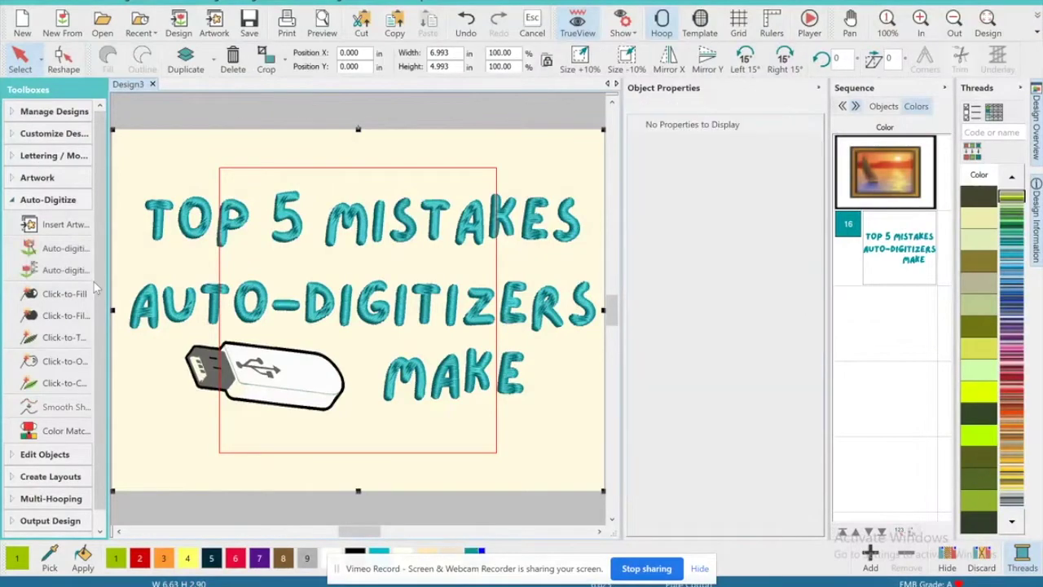
{"action": "left_click", "coordinate": [70, 293]}
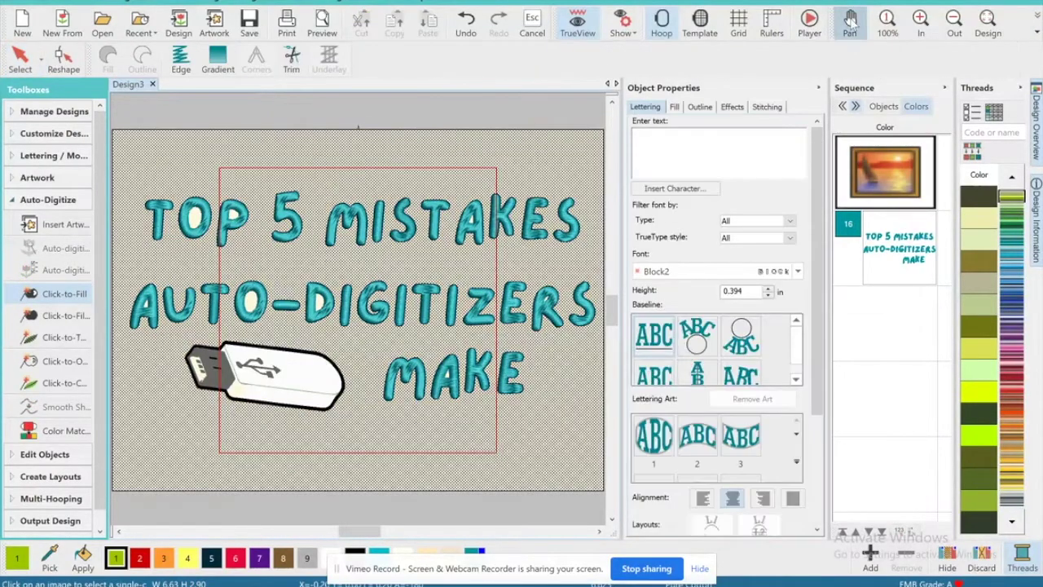
{"action": "left_click", "coordinate": [850, 22]}
{"action": "left_click_drag", "start_coordinate": [312, 323], "coordinate": [416, 283]}
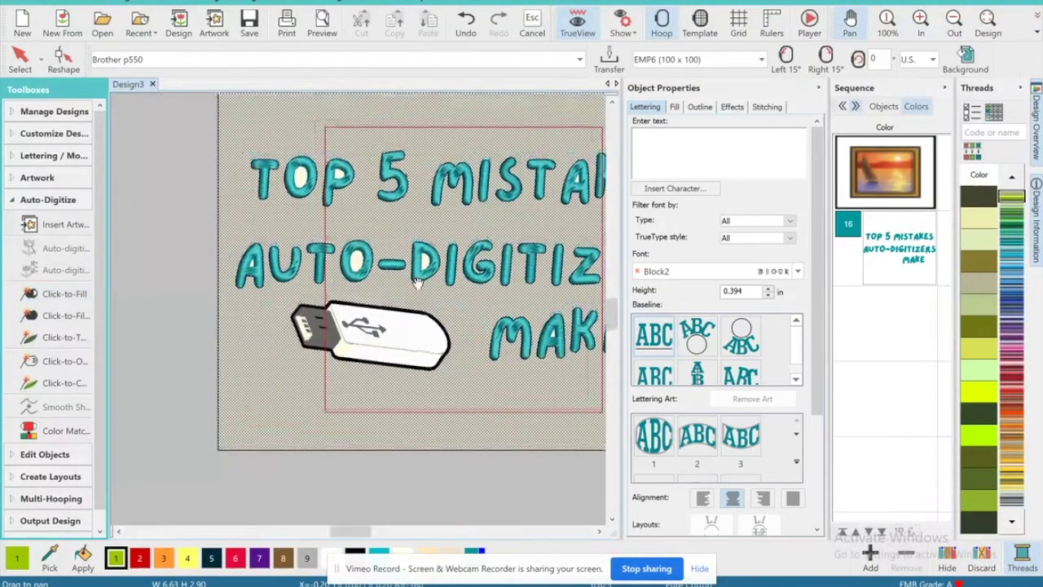
{"action": "left_click", "coordinate": [919, 22]}
{"action": "left_click", "coordinate": [920, 22]}
{"action": "left_click", "coordinate": [920, 22]}
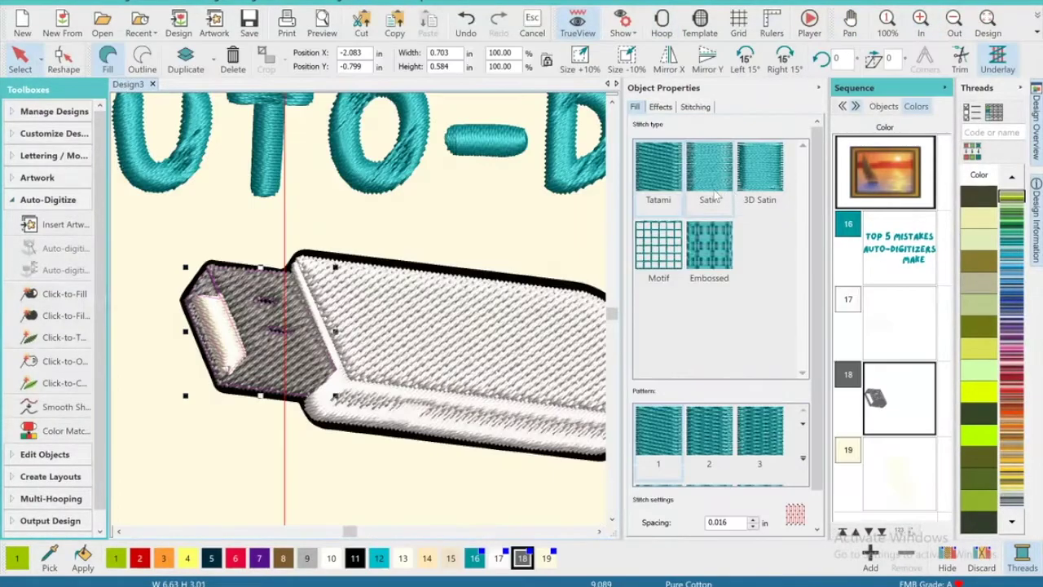
{"action": "left_click", "coordinate": [714, 189]}
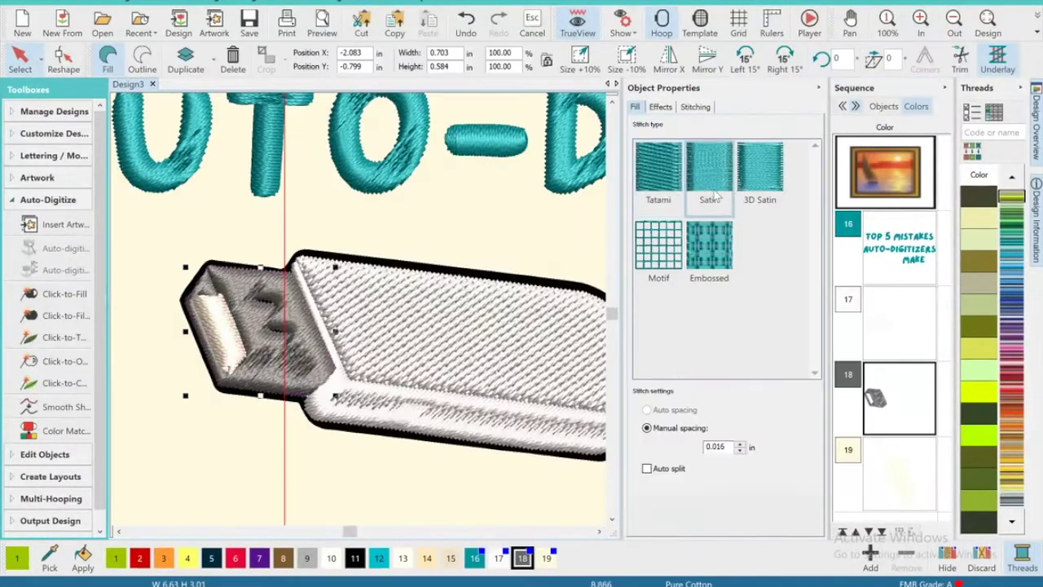
{"action": "left_click", "coordinate": [984, 39]}
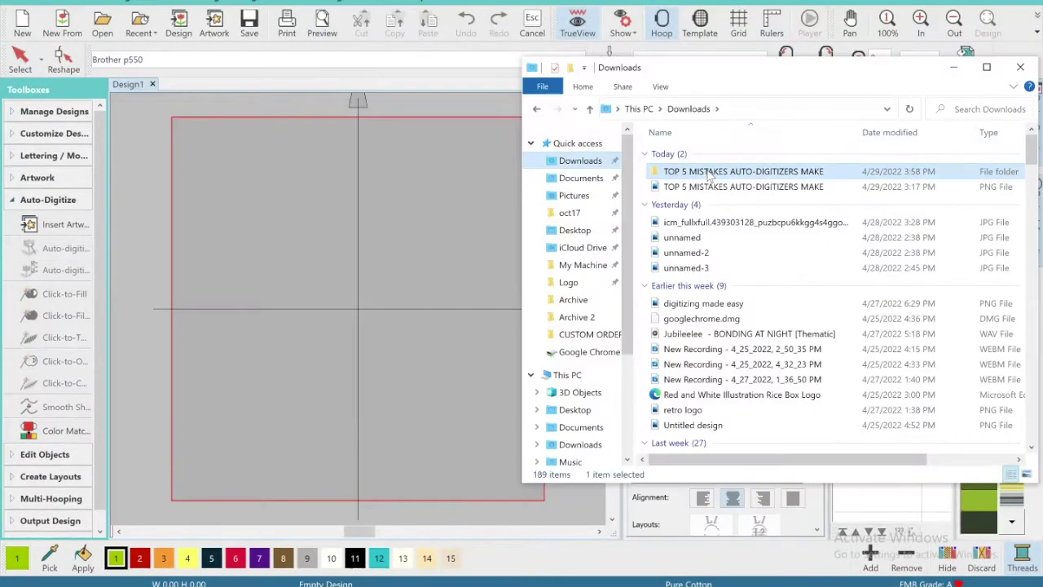
- Insert image 2 from the TOP 5 MISTAKES AUTO-DIGITIZERS MAKE folder and digitize its teal lettering with Click-to-Fill
{"action": "double_click", "coordinate": [705, 169]}
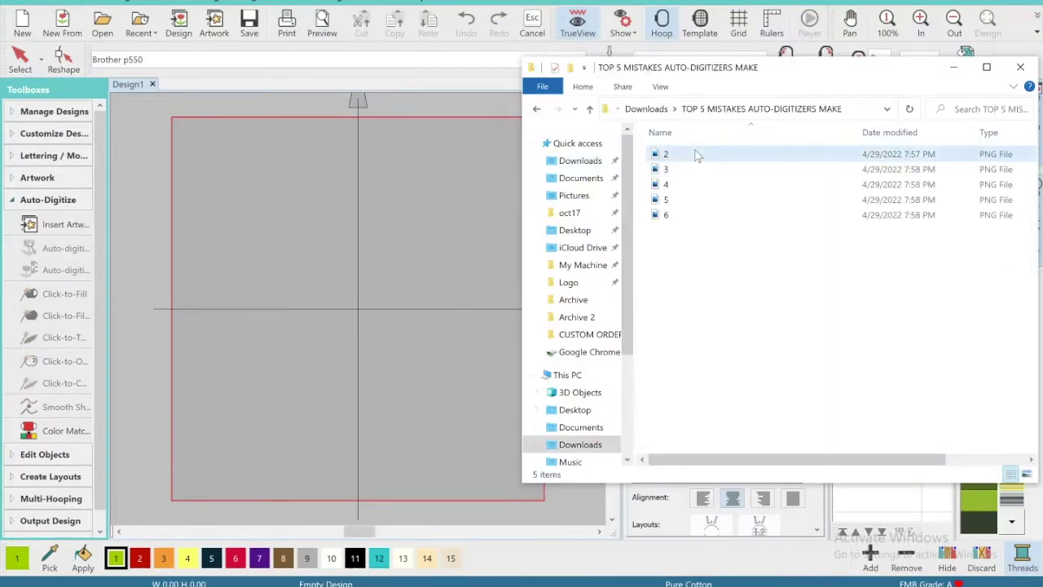
{"action": "left_click", "coordinate": [672, 155]}
{"action": "left_click_drag", "start_coordinate": [672, 155], "coordinate": [375, 220]}
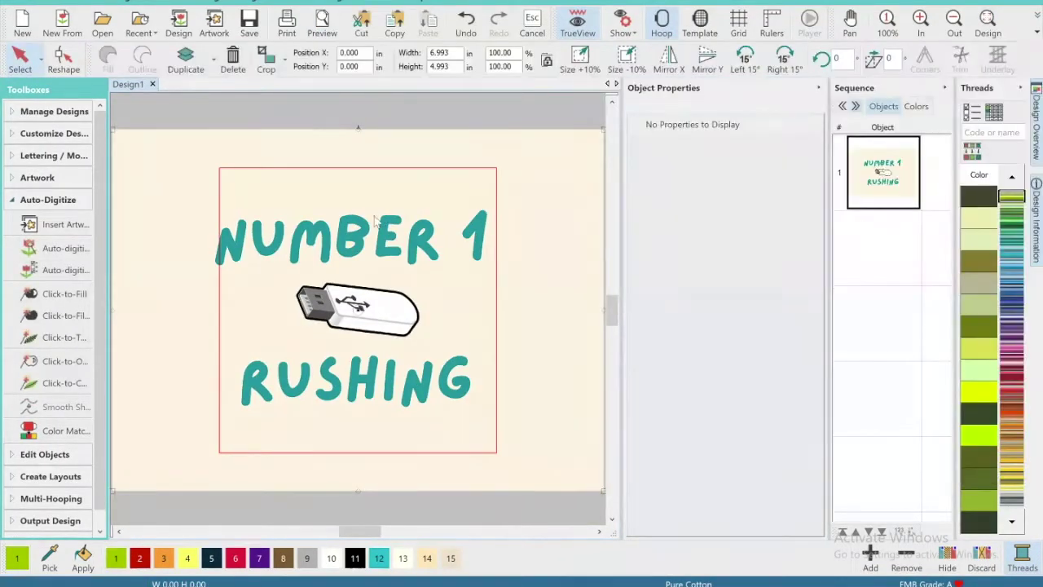
{"action": "left_click", "coordinate": [64, 294]}
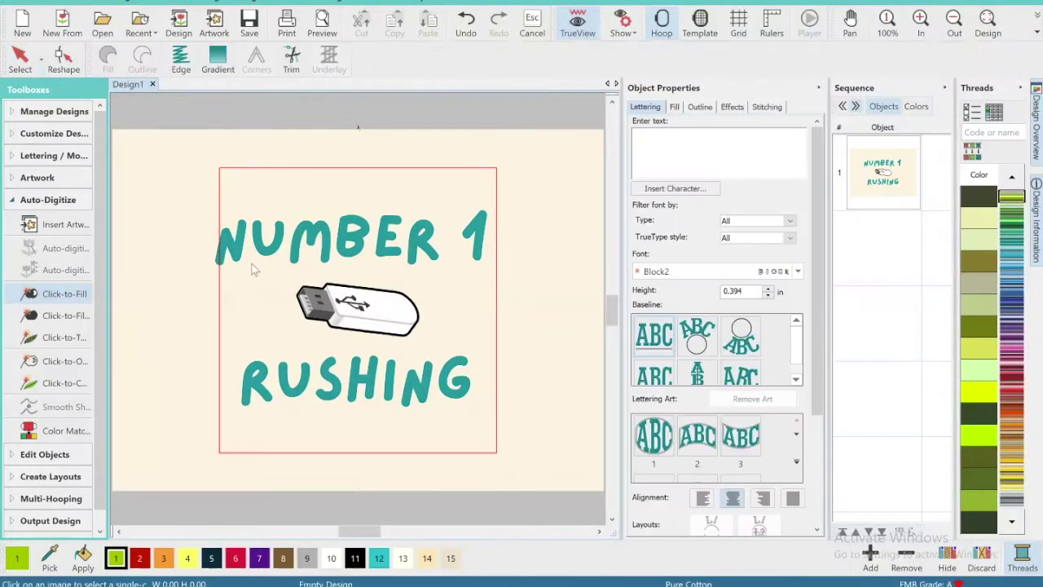
{"action": "left_click", "coordinate": [235, 254]}
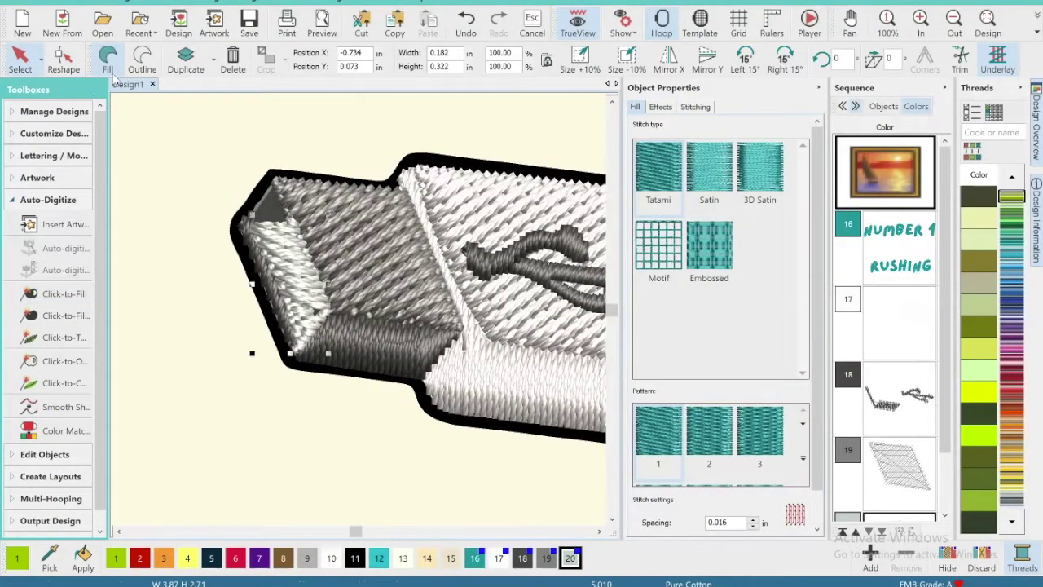
- Reshape the light gray face at the USB connector's end by removing surplus nodes and moving corner nodes outward, and make it Satin
{"action": "left_click", "coordinate": [63, 59]}
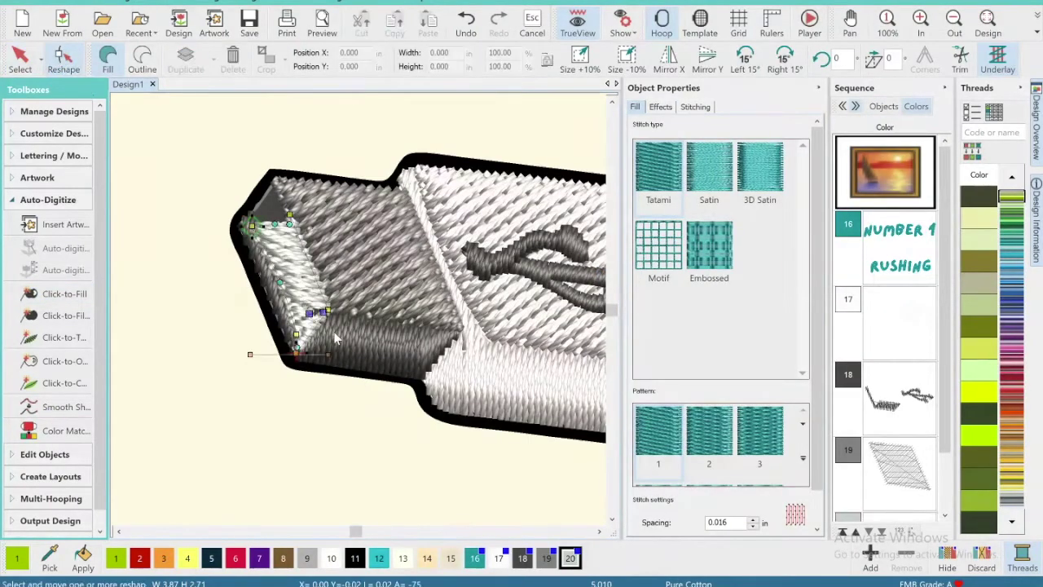
{"action": "key", "text": "Delete"}
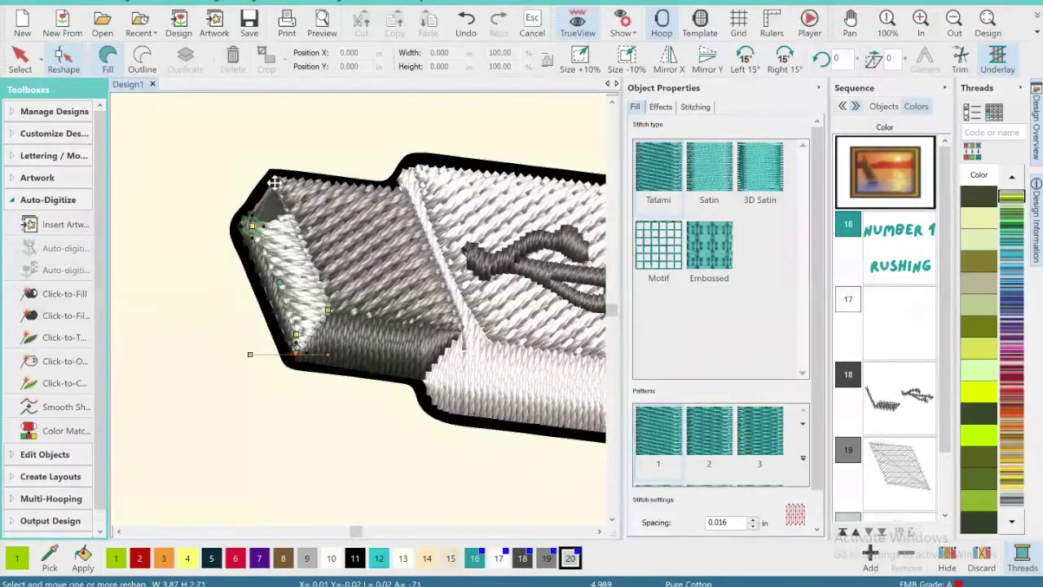
{"action": "left_click", "coordinate": [274, 177]}
{"action": "left_click", "coordinate": [250, 224]}
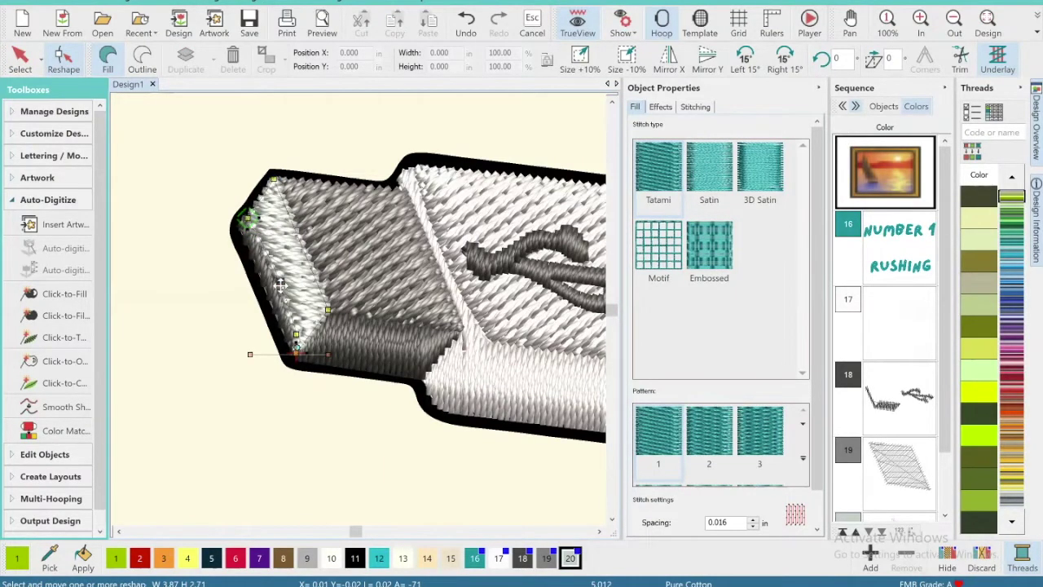
{"action": "left_click", "coordinate": [298, 348]}
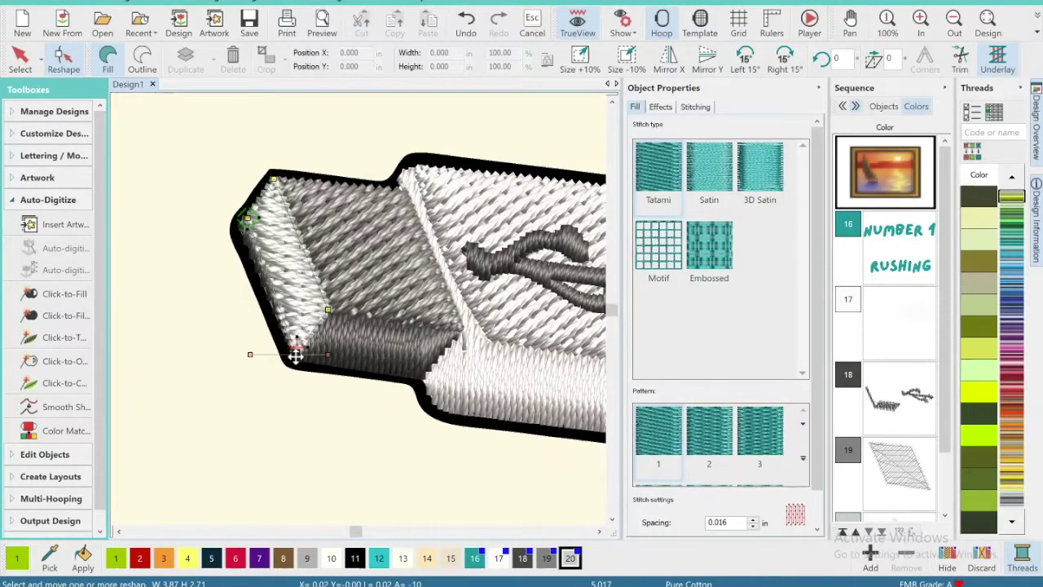
{"action": "left_click_drag", "start_coordinate": [296, 354], "coordinate": [304, 338]}
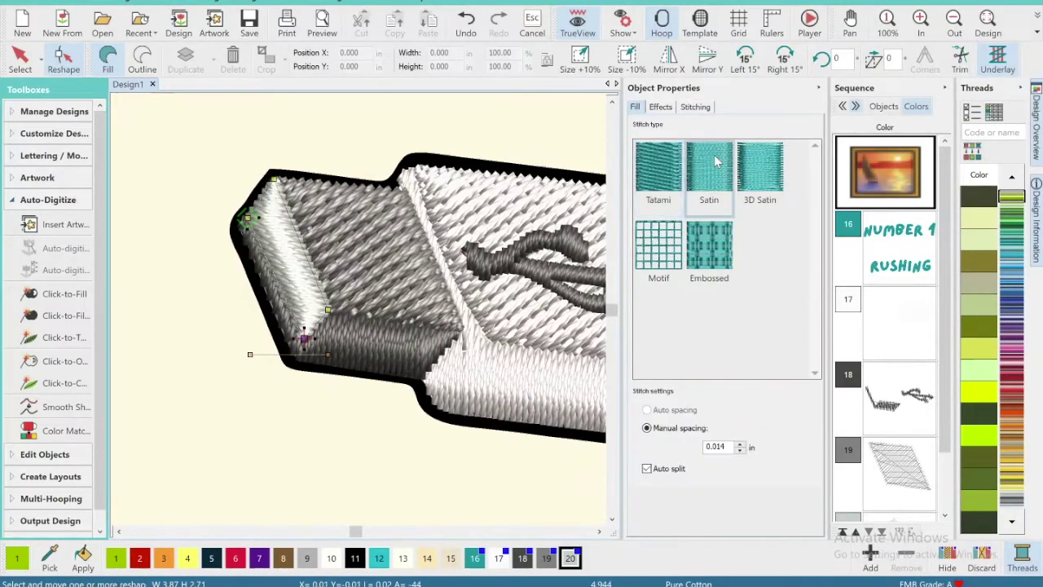
- Digitize the two small dark holes in the USB connector with Click-to-Fill, smooth their shapes and change both to Satin
{"action": "left_click", "coordinate": [42, 295]}
{"action": "left_click", "coordinate": [371, 275]}
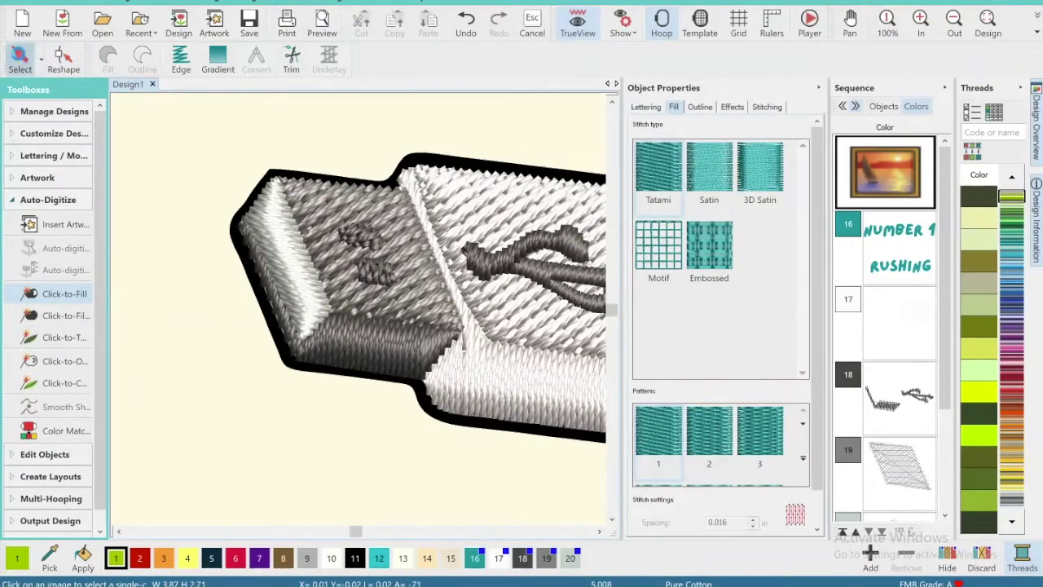
{"action": "left_click", "coordinate": [57, 406]}
{"action": "left_click", "coordinate": [606, 274]}
{"action": "left_click", "coordinate": [58, 406]}
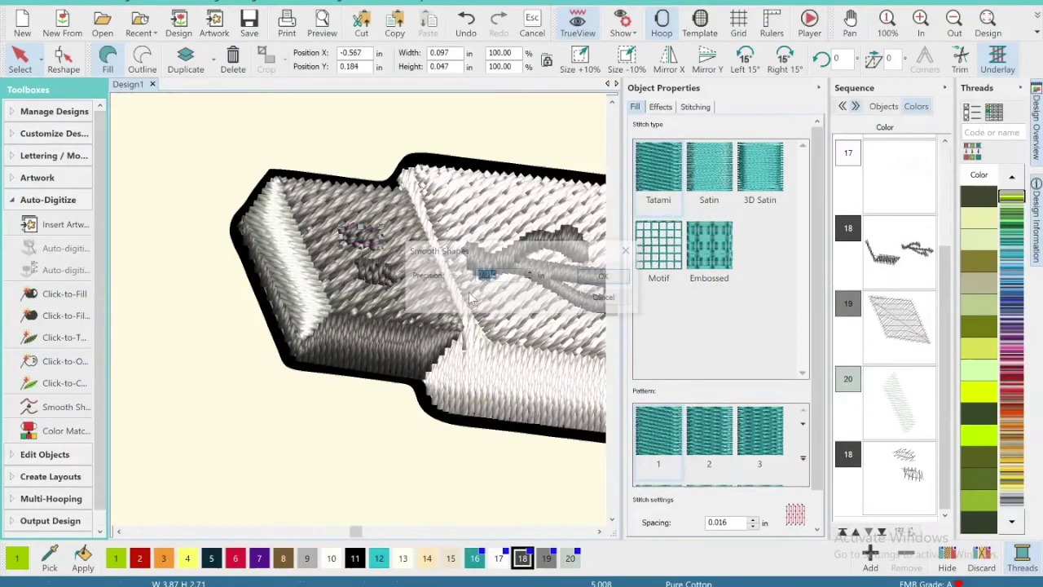
{"action": "left_click", "coordinate": [605, 275]}
{"action": "left_click", "coordinate": [708, 198]}
{"action": "left_click", "coordinate": [377, 272]}
{"action": "left_click", "coordinate": [709, 171]}
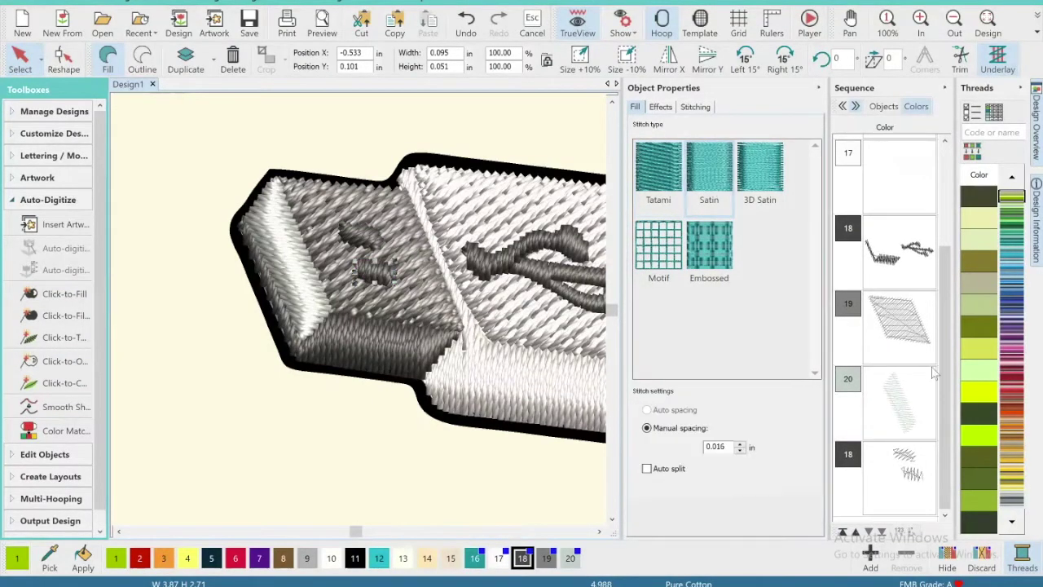
{"action": "left_click", "coordinate": [995, 24]}
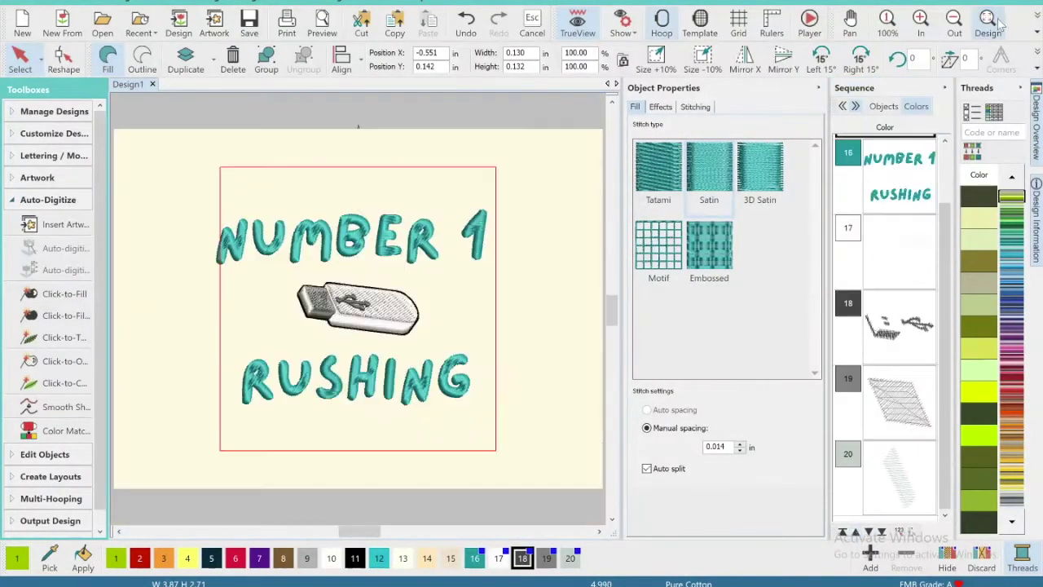
- Delete the background artwork and enlarge the whole NUMBER 1 RUSHING design to about 4.67 × 3.28 in, recentered in the hoop
{"action": "left_click", "coordinate": [413, 179]}
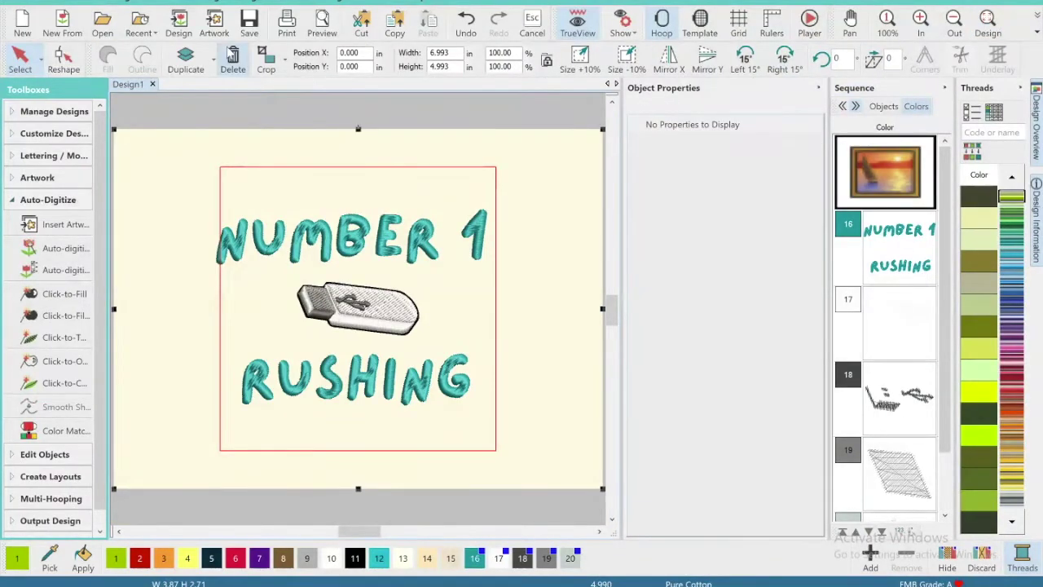
{"action": "left_click", "coordinate": [232, 57]}
{"action": "key", "text": "ctrl+a"}
{"action": "left_click_drag", "start_coordinate": [217, 209], "coordinate": [160, 159]}
{"action": "left_click_drag", "start_coordinate": [345, 301], "coordinate": [381, 324]}
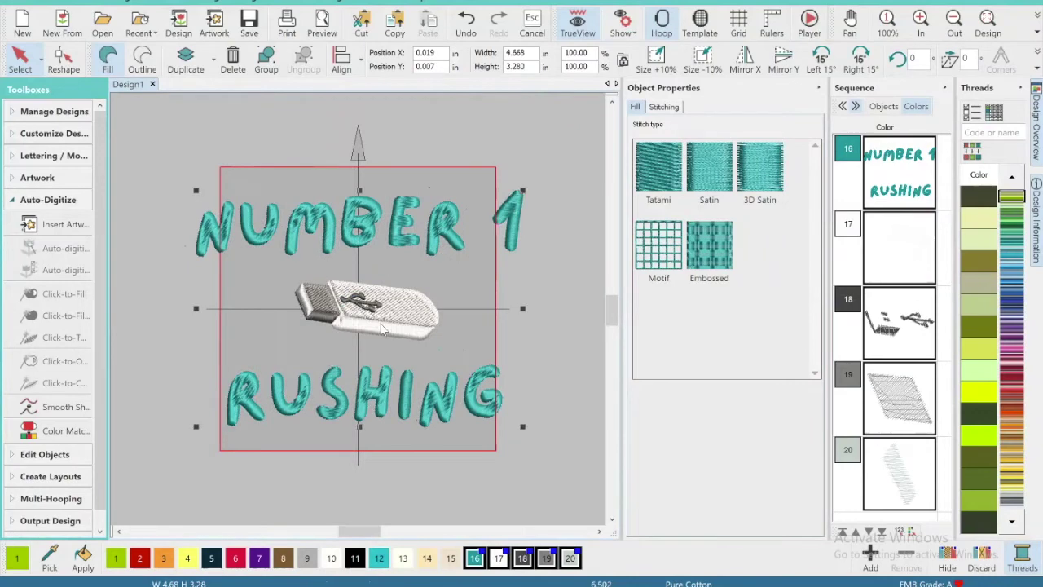
{"action": "left_click", "coordinate": [326, 170]}
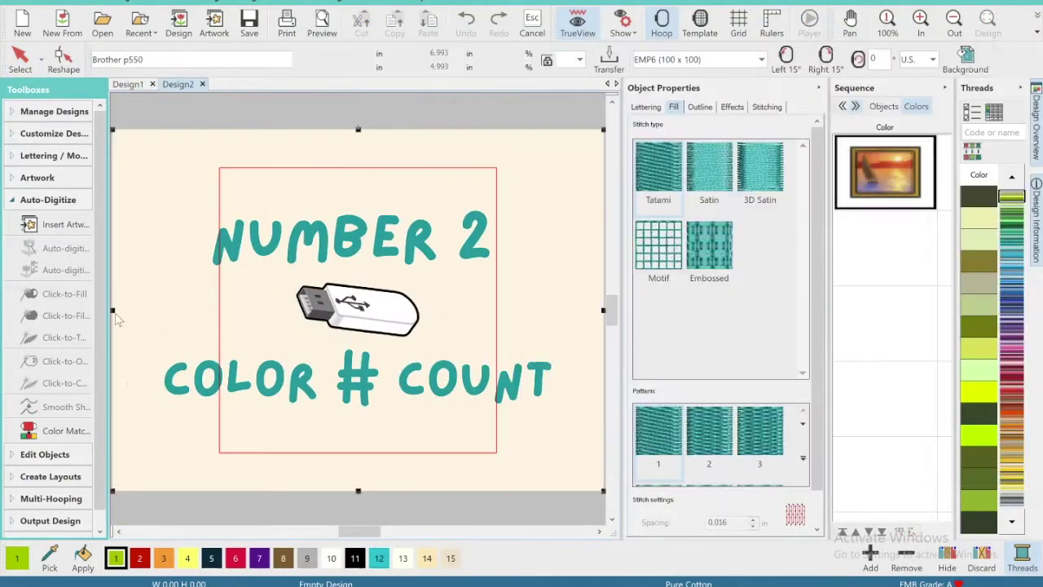
- Apply Click-to-Fill to the NUMBER 2 COLOR # COUNT artwork with its colors reduced to 8
{"action": "left_click", "coordinate": [279, 239]}
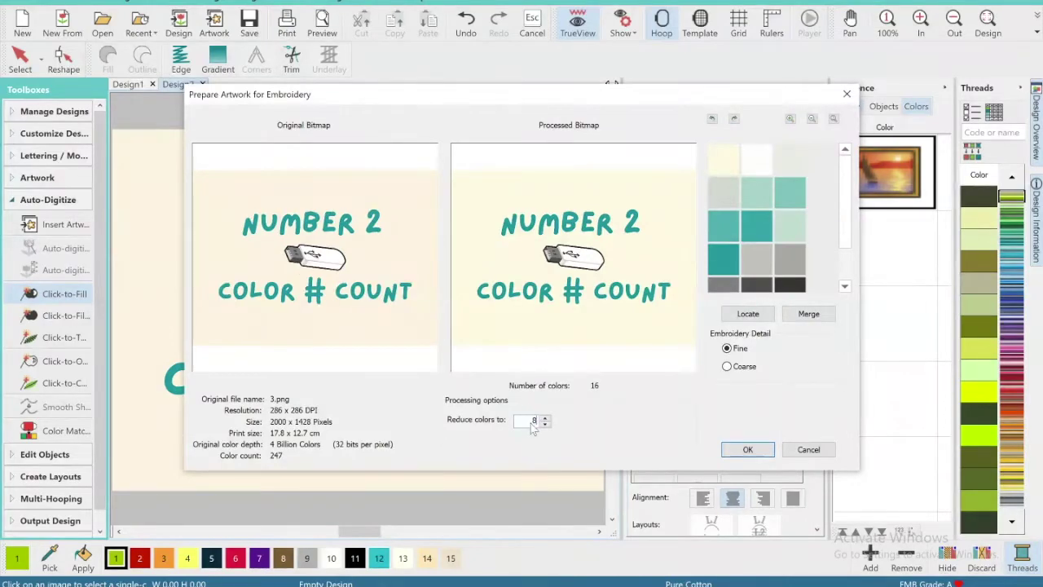
{"action": "left_click", "coordinate": [747, 449]}
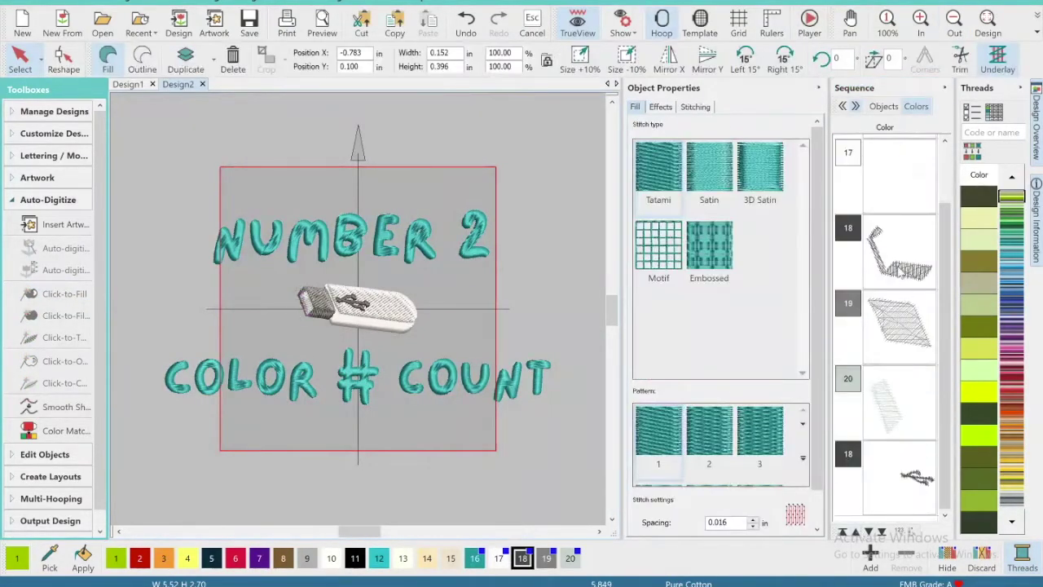
- Change the gray fills of the USB connector in the NUMBER 2 design to Satin
{"action": "left_click", "coordinate": [896, 269]}
{"action": "left_click", "coordinate": [897, 399]}
{"action": "left_click", "coordinate": [708, 171]}
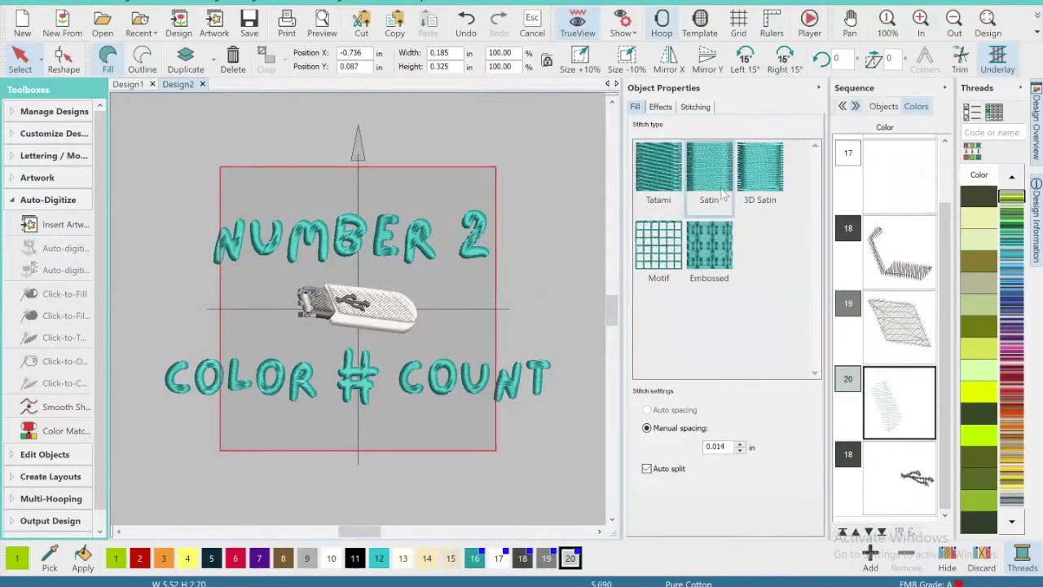
{"action": "left_click", "coordinate": [559, 190]}
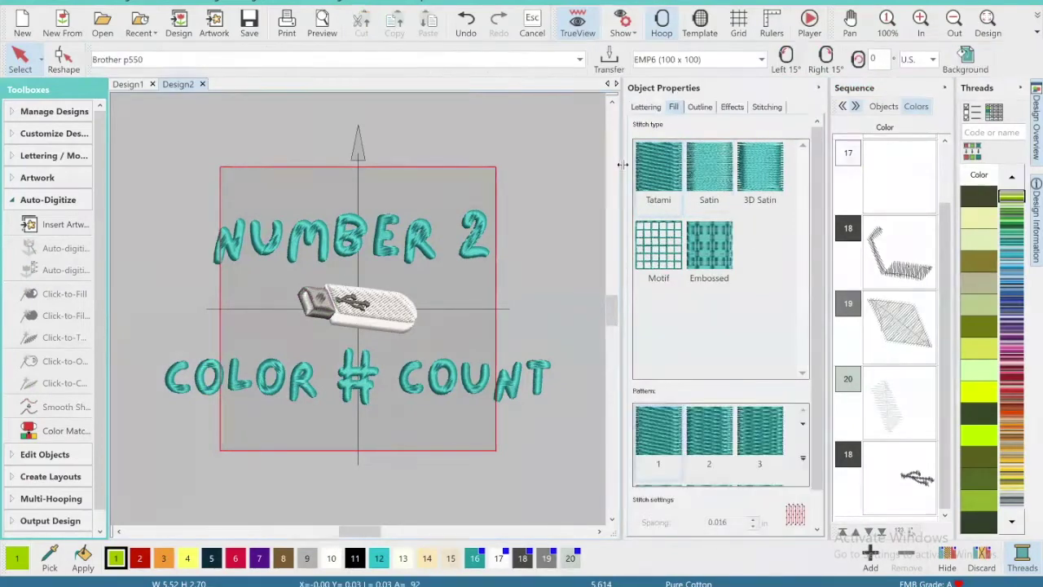
- Enlarge the whole NUMBER 2 COLOR # COUNT design to about 5.96 × 2.92 in and recenter it in the hoop
{"action": "left_click", "coordinate": [954, 24]}
{"action": "left_click_drag", "start_coordinate": [273, 374], "coordinate": [160, 399]}
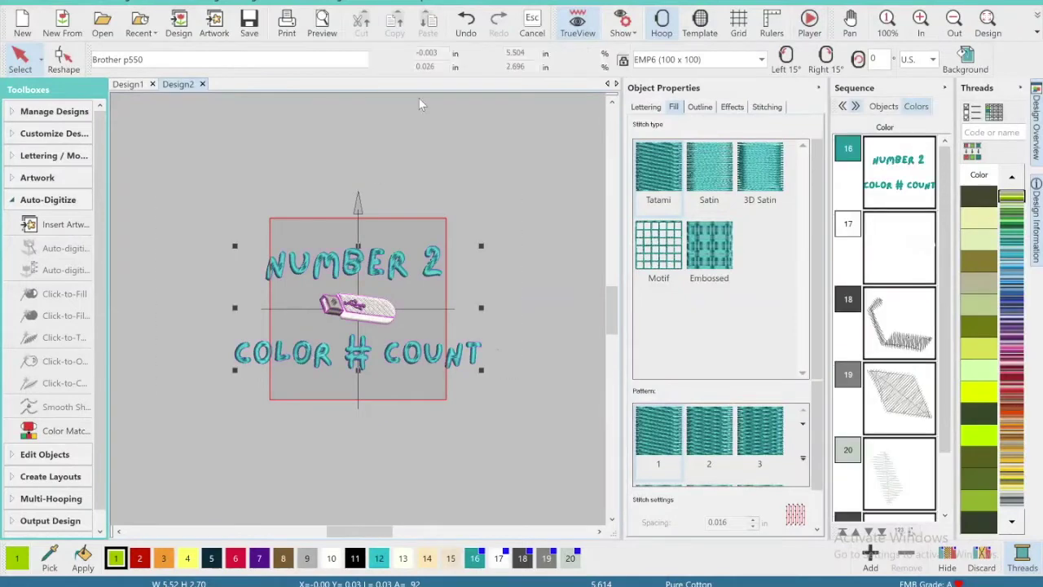
{"action": "left_click_drag", "start_coordinate": [235, 246], "coordinate": [214, 234]}
{"action": "left_click_drag", "start_coordinate": [350, 309], "coordinate": [364, 321]}
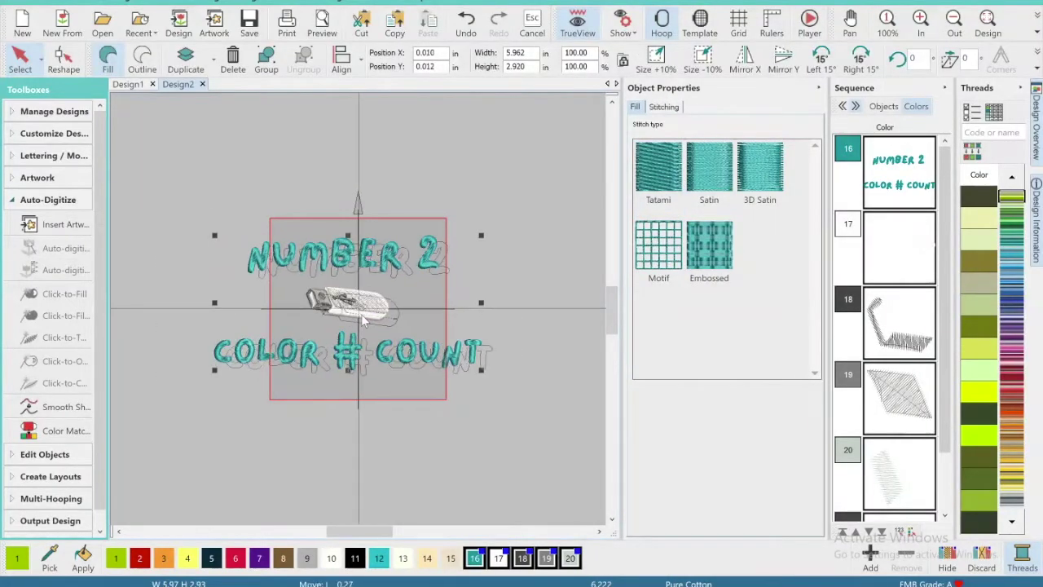
{"action": "left_click", "coordinate": [987, 25]}
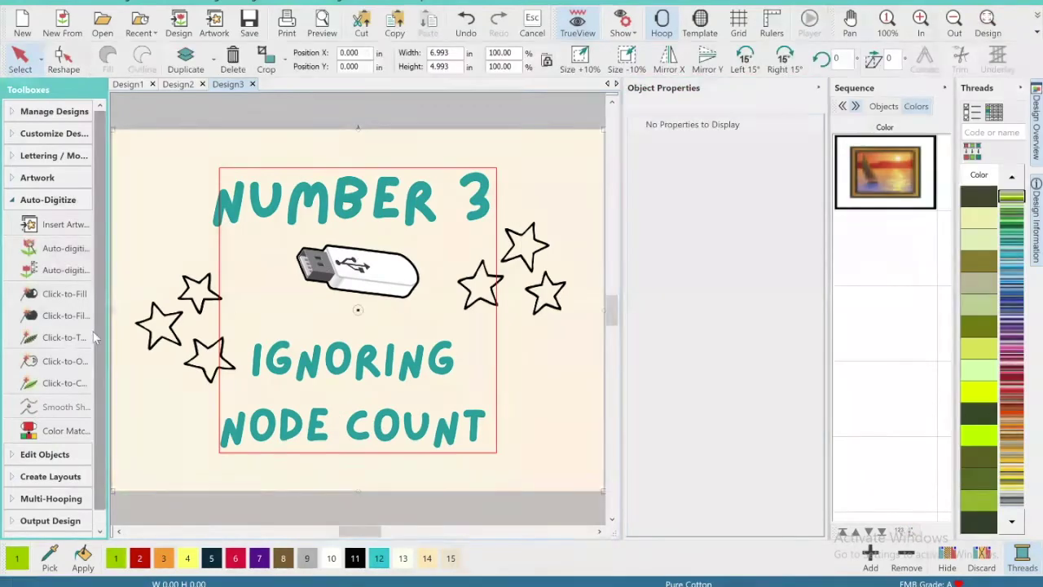
- Apply Click-to-Fill to the NUMBER 3 IGNORING NODE COUNT artwork, including the black star outlines
{"action": "left_click", "coordinate": [65, 293]}
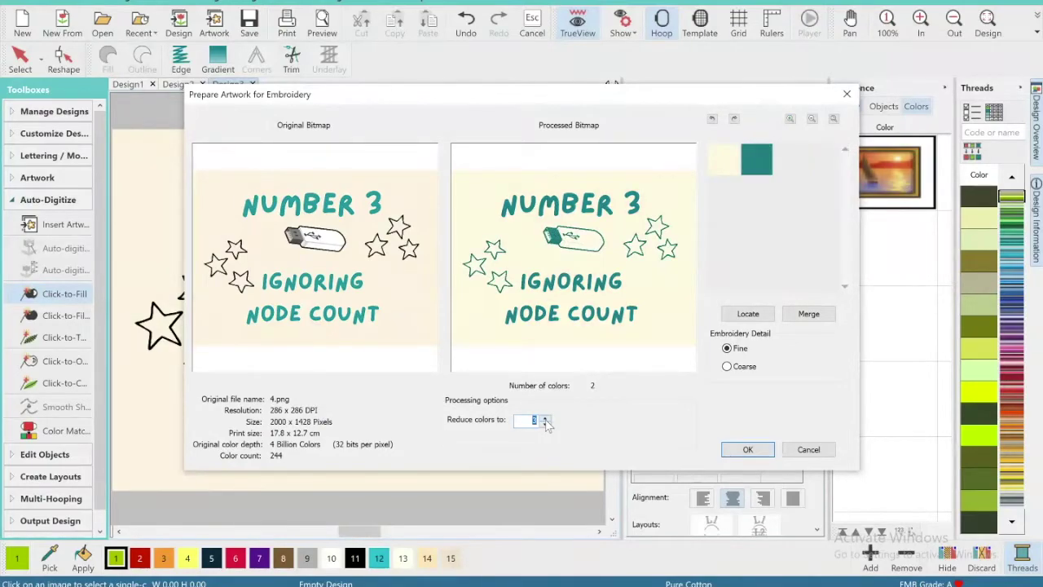
{"action": "key", "text": "Return"}
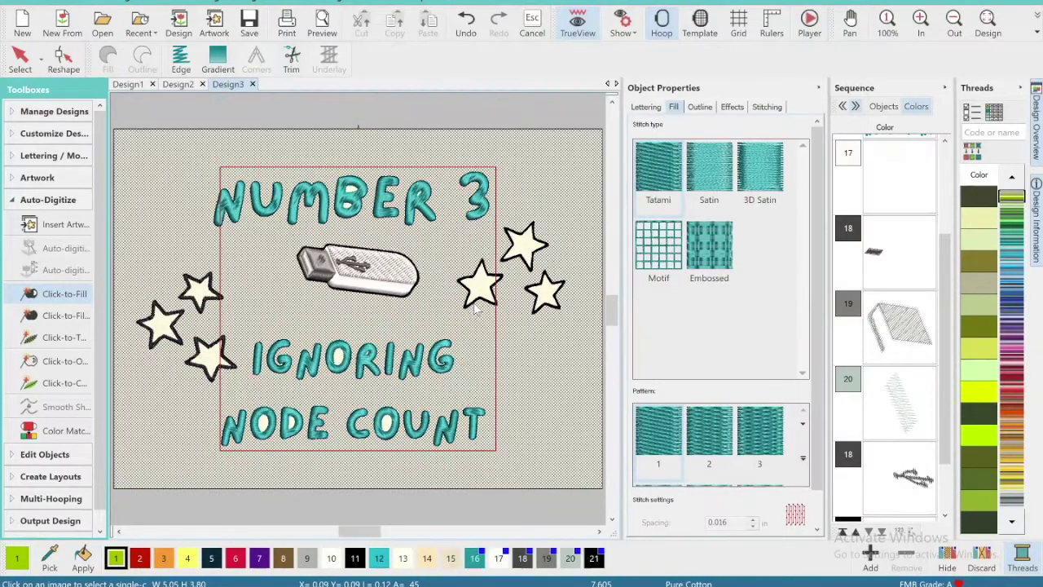
{"action": "left_click", "coordinate": [477, 304]}
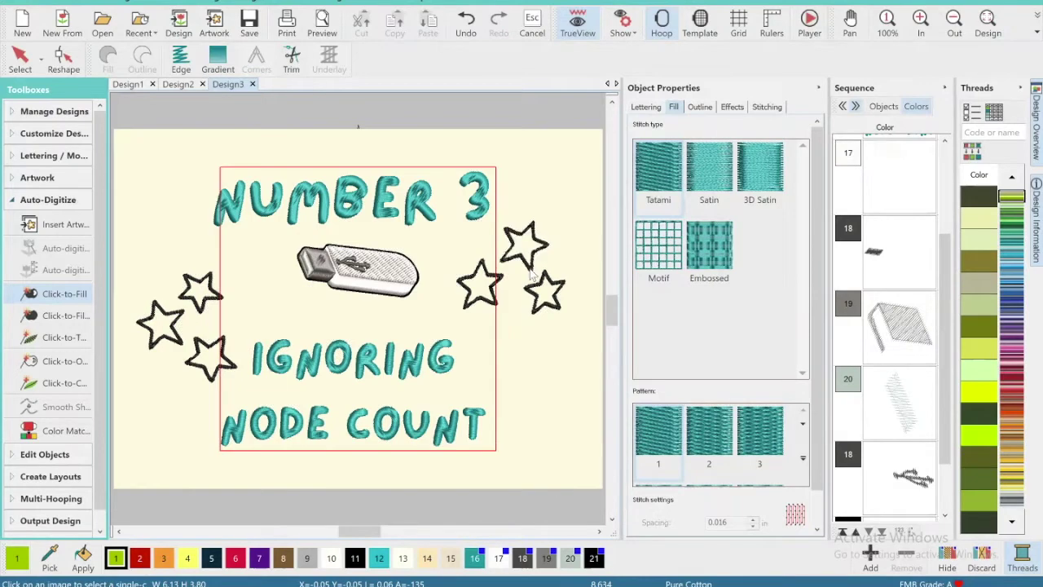
- Smooth the shapes of all the black star outlines and change their fill to Satin
{"action": "left_click", "coordinate": [880, 510]}
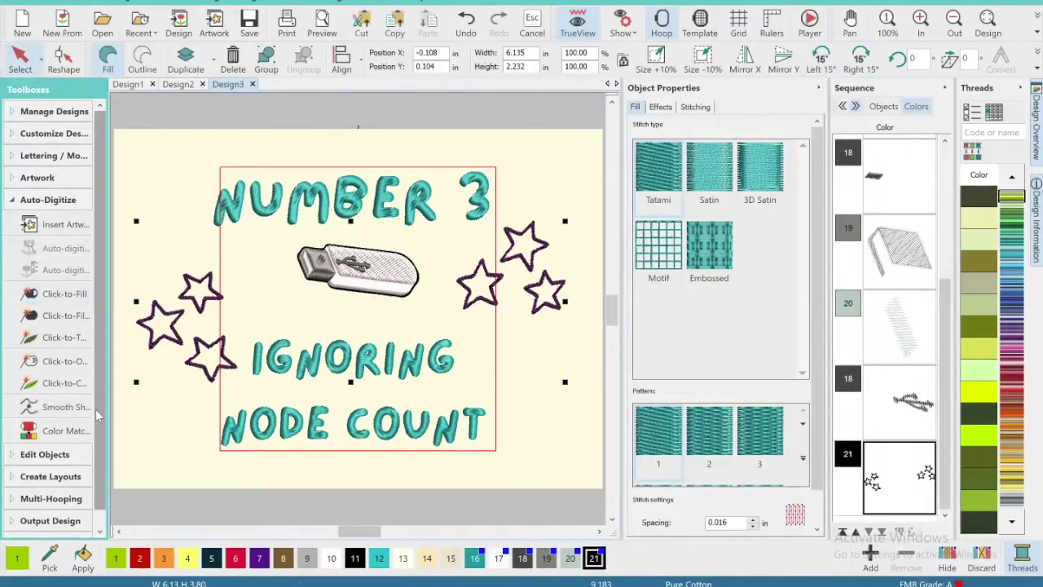
{"action": "left_click", "coordinate": [81, 408]}
{"action": "left_click", "coordinate": [584, 278]}
{"action": "left_click", "coordinate": [709, 197]}
- Delete the background artwork from the NUMBER 3 design
{"action": "left_click", "coordinate": [530, 168]}
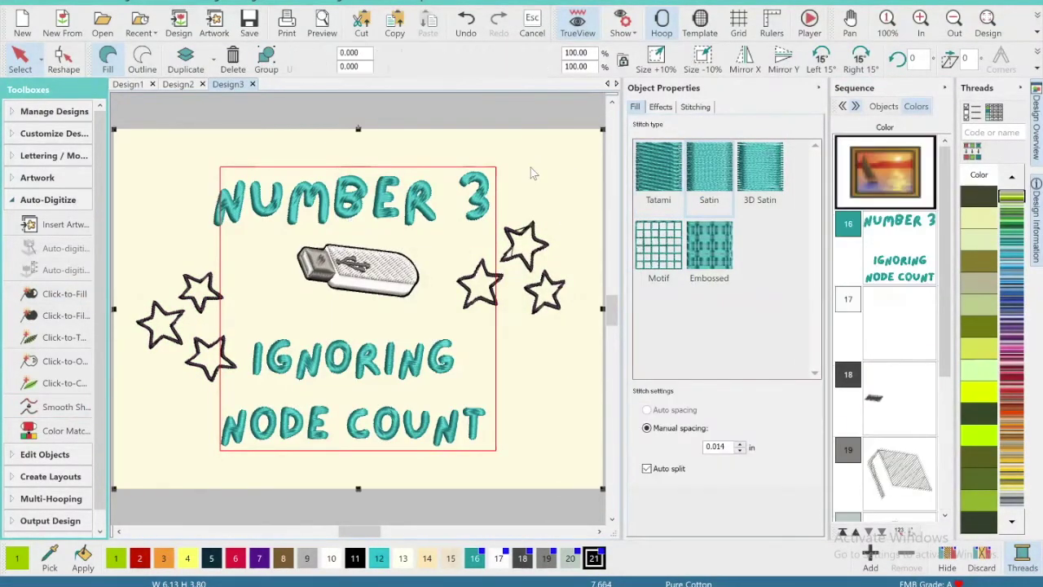
{"action": "left_click", "coordinate": [233, 60]}
- Smooth the uppermost star with a precision of 0.010 in and set its fill to Tatami
{"action": "left_click", "coordinate": [529, 237]}
{"action": "left_click", "coordinate": [65, 407]}
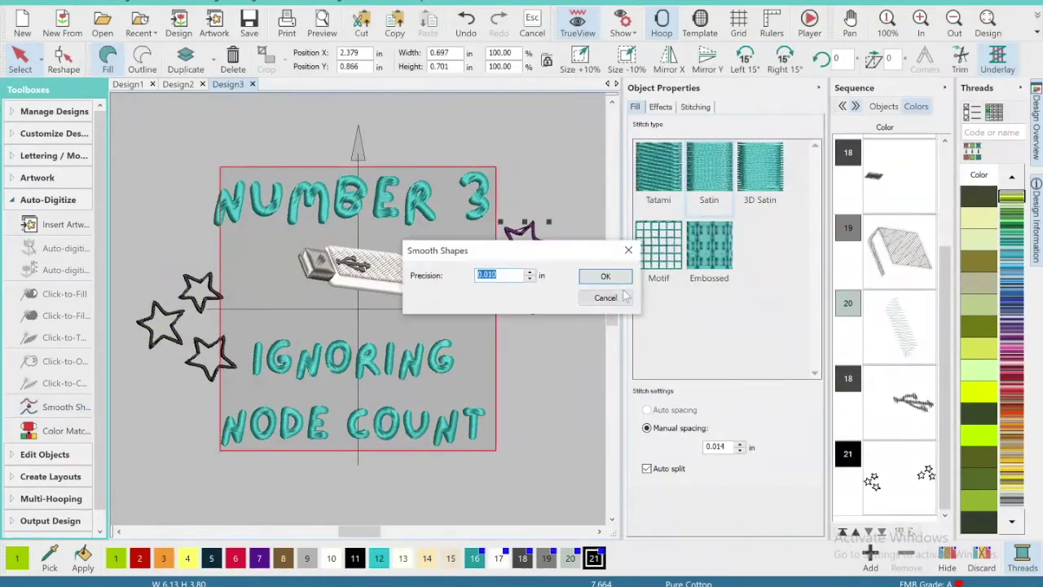
{"action": "left_click", "coordinate": [600, 275]}
{"action": "left_click", "coordinate": [662, 189]}
{"action": "left_click", "coordinate": [555, 176]}
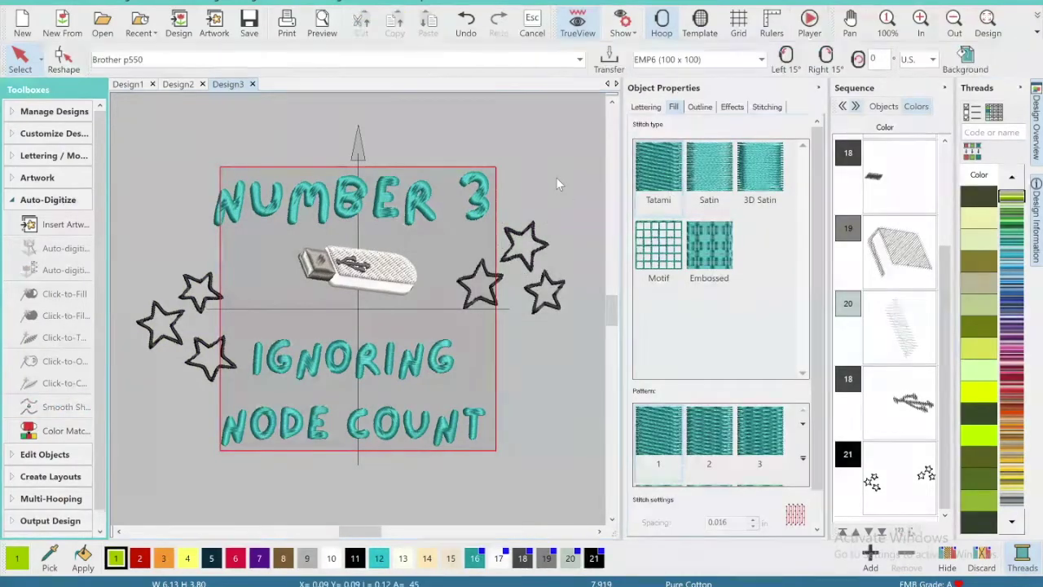
- Select all stitched objects of the NUMBER 3 IGNORING NODE COUNT design
{"action": "left_click", "coordinate": [955, 25]}
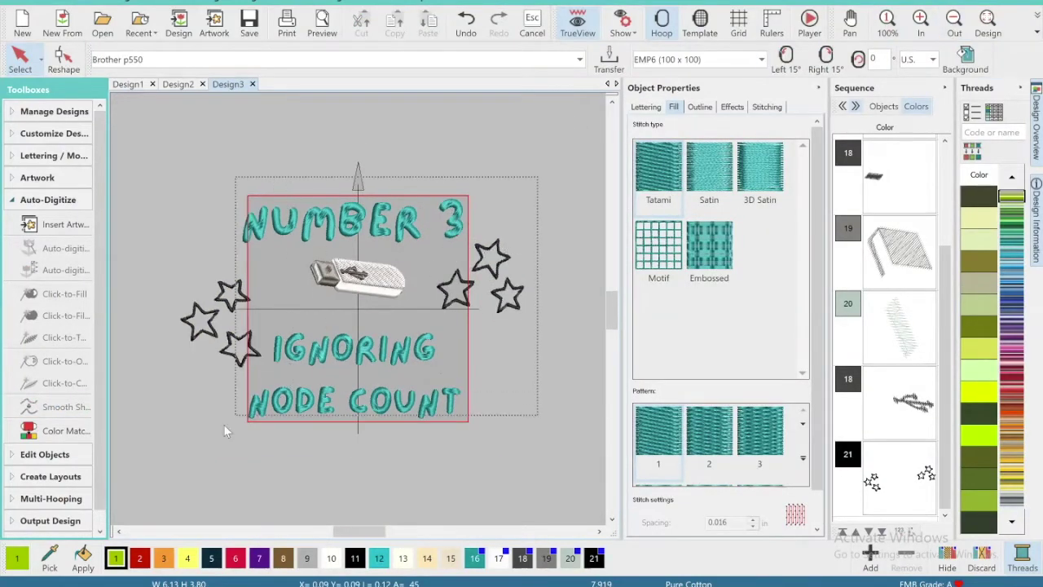
{"action": "left_click_drag", "start_coordinate": [226, 430], "coordinate": [168, 449]}
{"action": "left_click", "coordinate": [987, 25]}
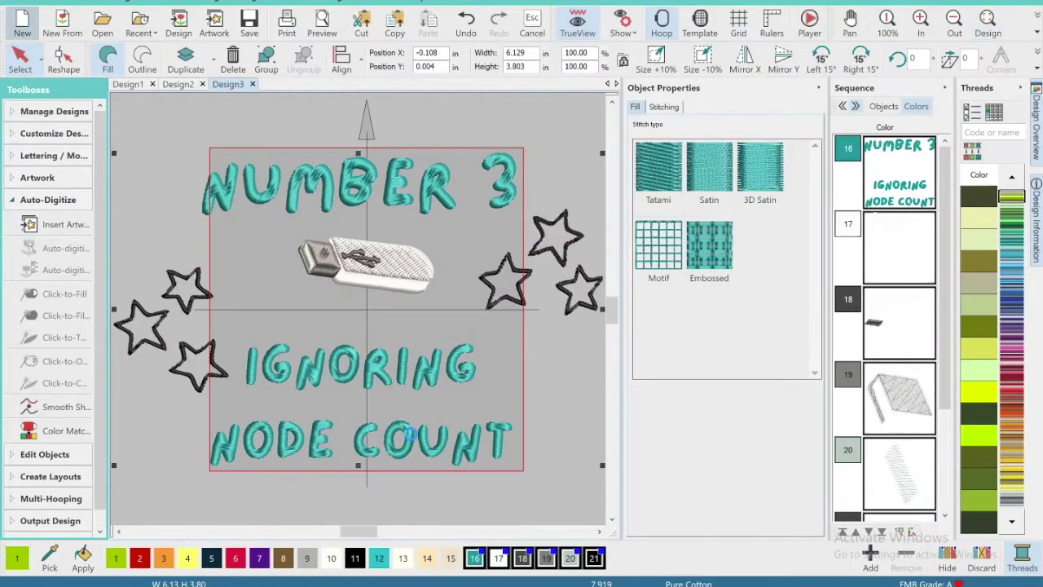
- Place image 5 in a new design and apply Click-to-Fill to its NUMBER 4 ZOOMING IN/OUT OFTEN artwork
{"action": "left_click", "coordinate": [424, 584]}
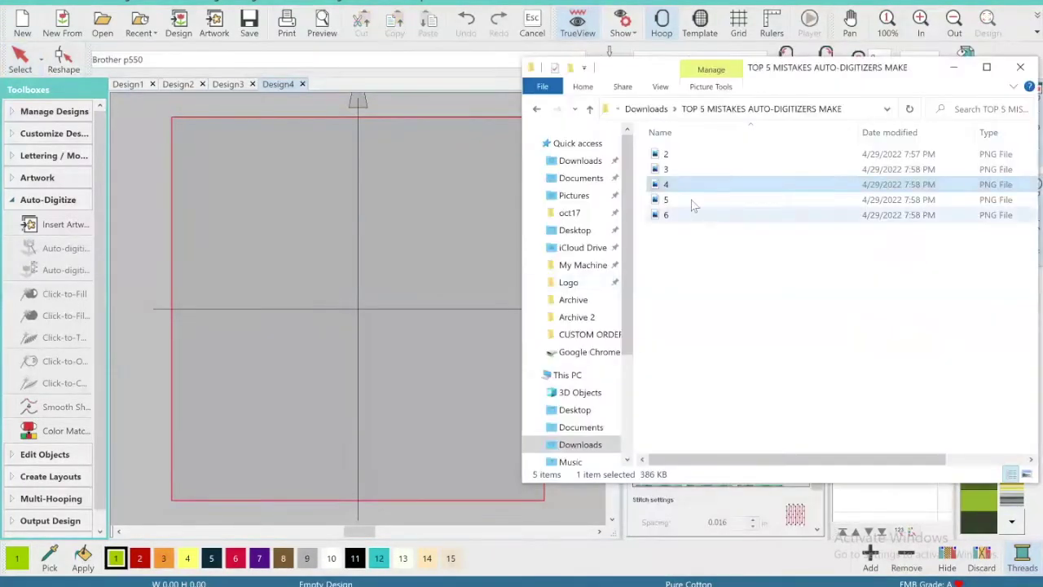
{"action": "left_click_drag", "start_coordinate": [691, 200], "coordinate": [237, 282]}
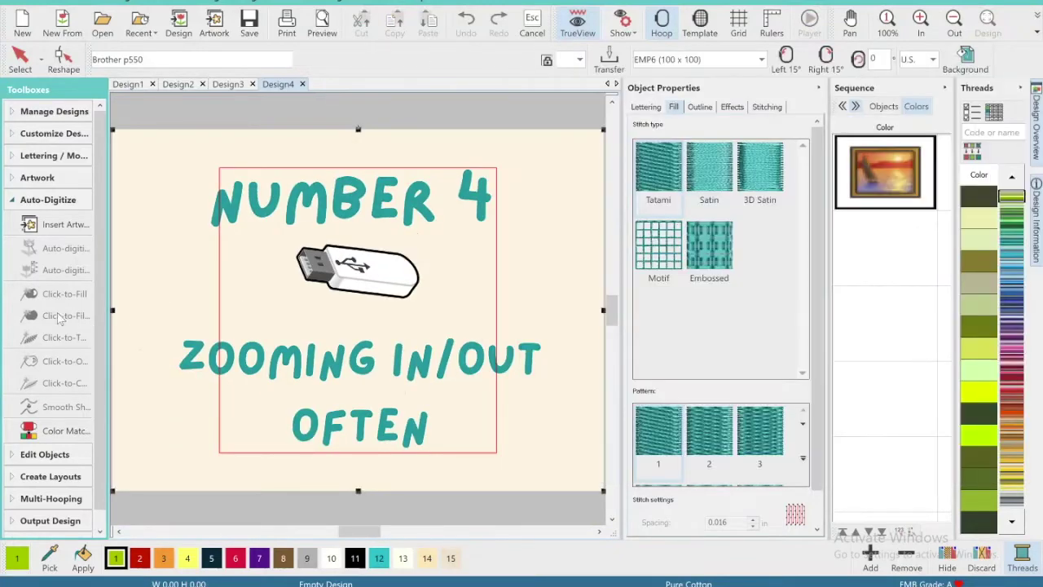
{"action": "left_click", "coordinate": [56, 294]}
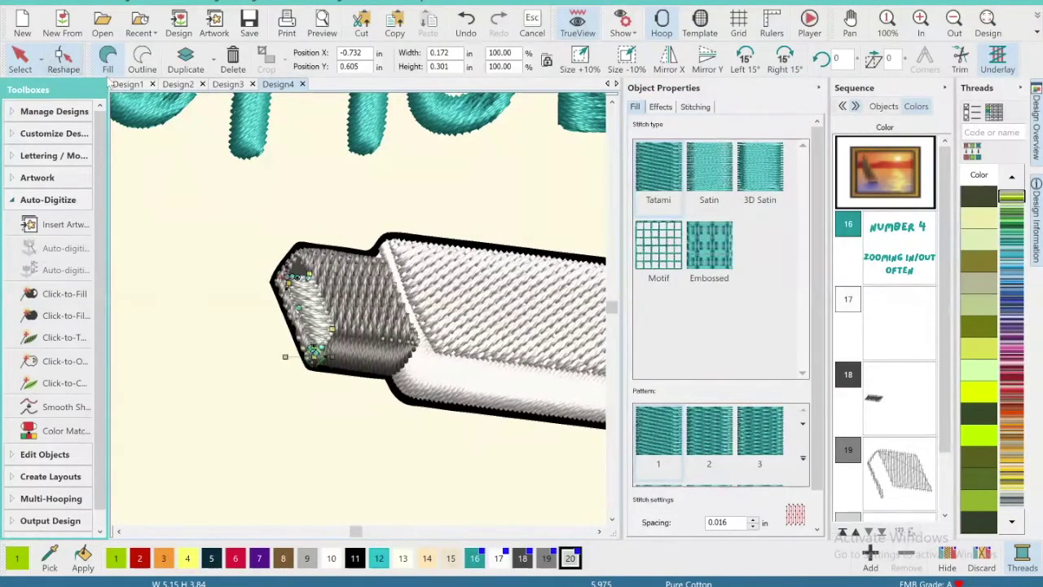
- Reshape the light gray fill at the USB connector's open end by moving and deleting nodes, and change it to Satin
{"action": "left_click", "coordinate": [63, 59]}
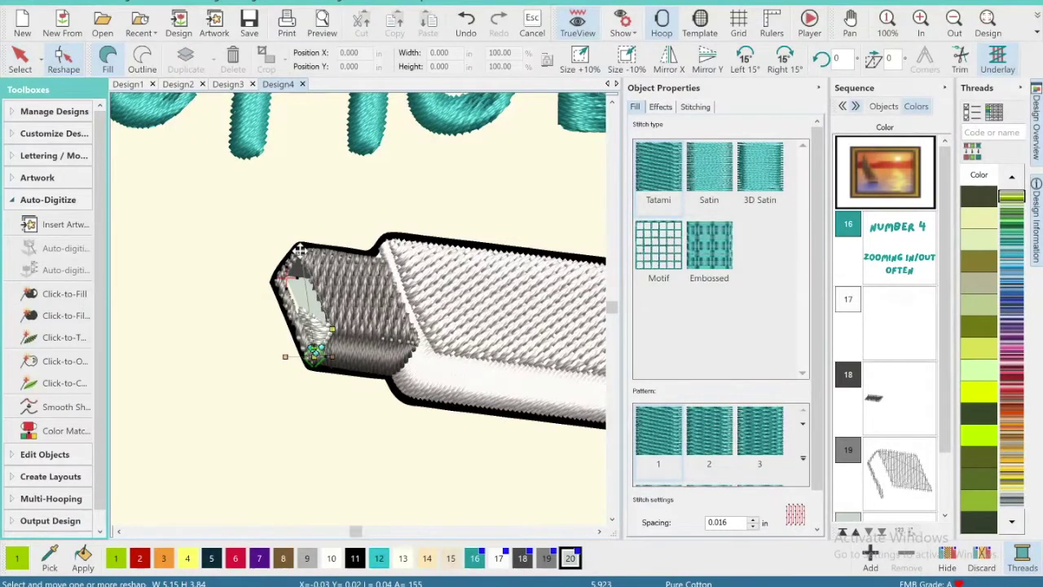
{"action": "left_click_drag", "start_coordinate": [298, 258], "coordinate": [282, 279]}
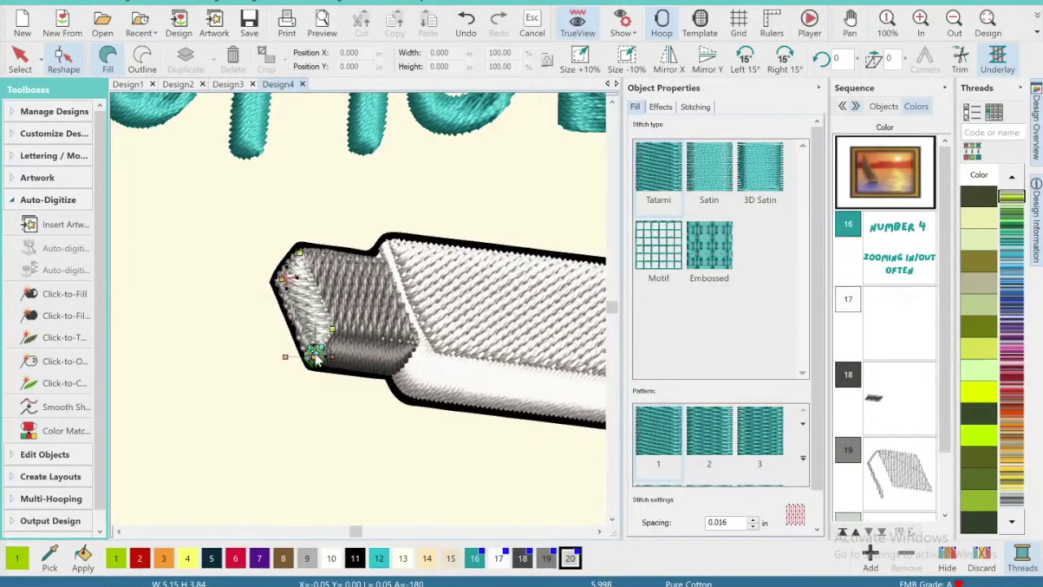
{"action": "left_click_drag", "start_coordinate": [329, 375], "coordinate": [334, 382]}
{"action": "key", "text": "Delete"}
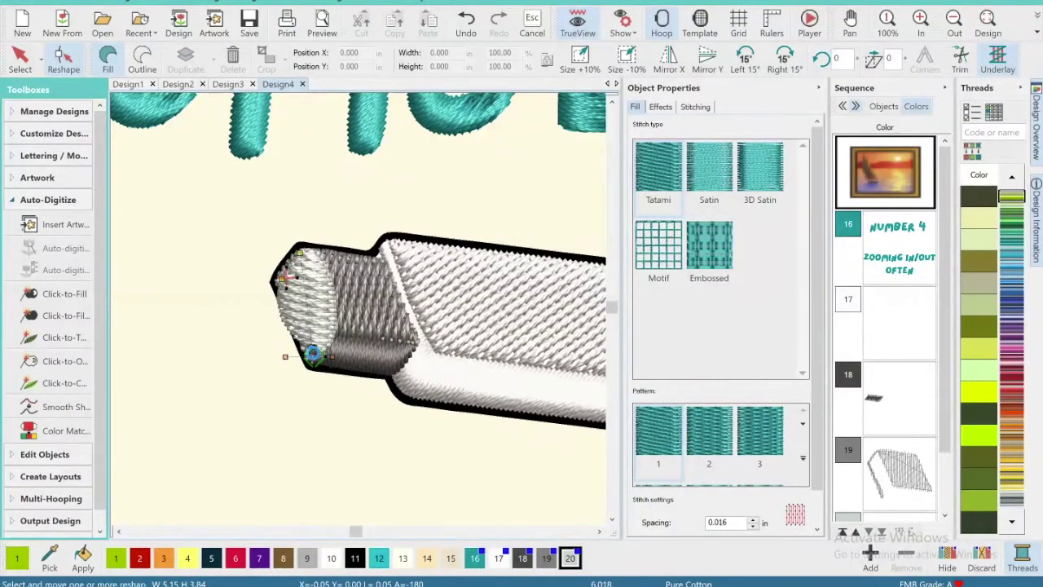
{"action": "key", "text": "space"}
{"action": "key", "text": "space"}
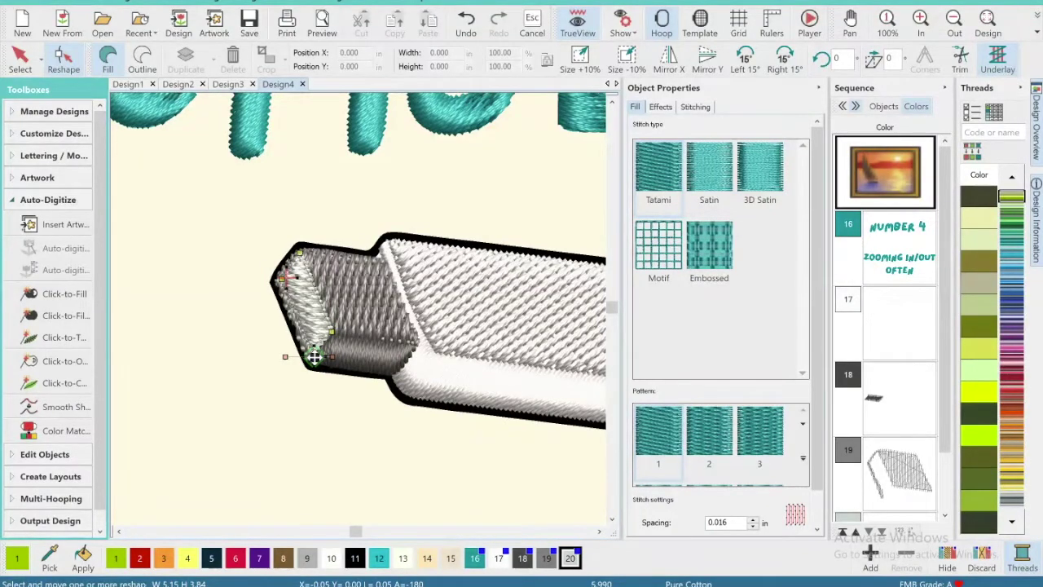
{"action": "left_click", "coordinate": [711, 179]}
{"action": "key", "text": "Escape"}
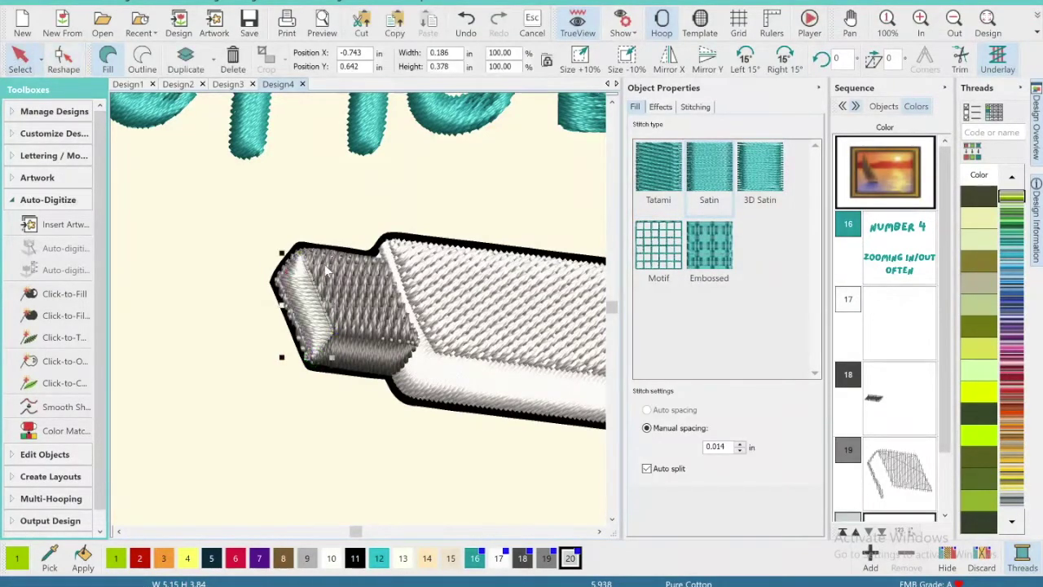
- Digitize the USB symbol on the NUMBER 4 drive with Click-to-Fill, smooth its shape and change it to Satin
{"action": "left_click", "coordinate": [988, 24]}
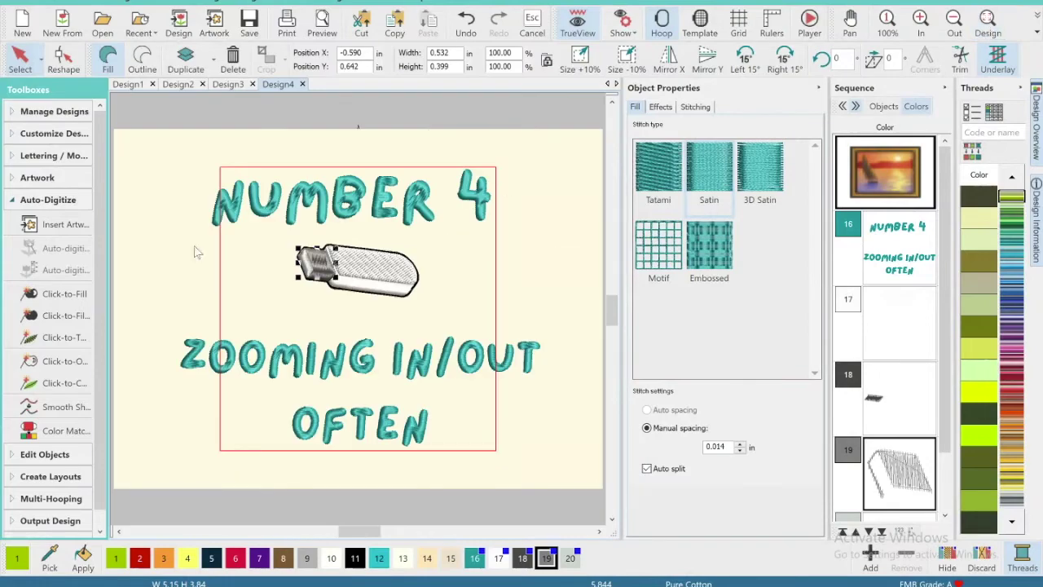
{"action": "left_click", "coordinate": [64, 294]}
{"action": "left_click", "coordinate": [348, 265]}
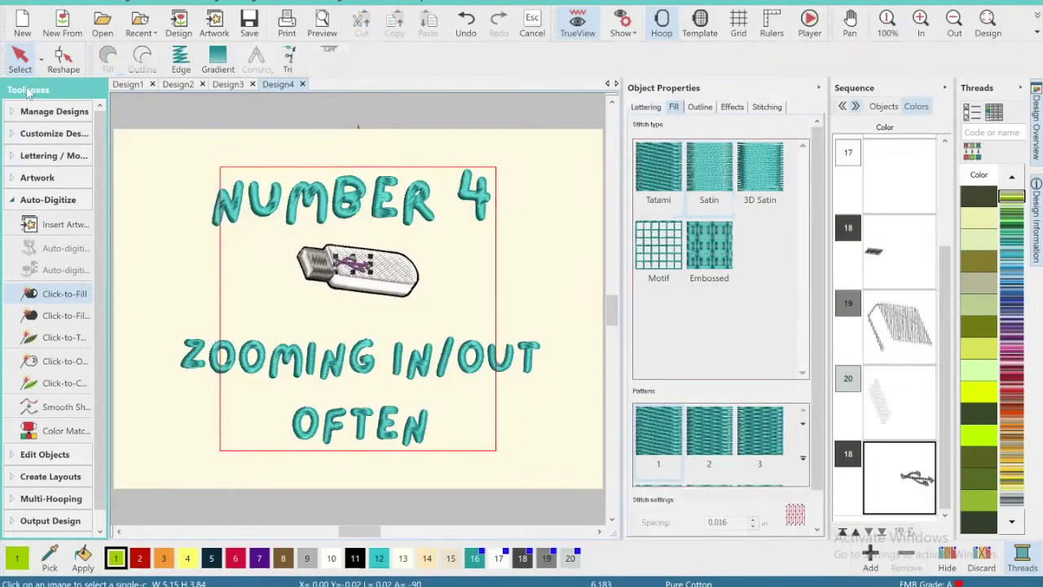
{"action": "key", "text": "Escape"}
{"action": "left_click", "coordinate": [65, 407]}
{"action": "left_click", "coordinate": [603, 276]}
{"action": "left_click", "coordinate": [708, 169]}
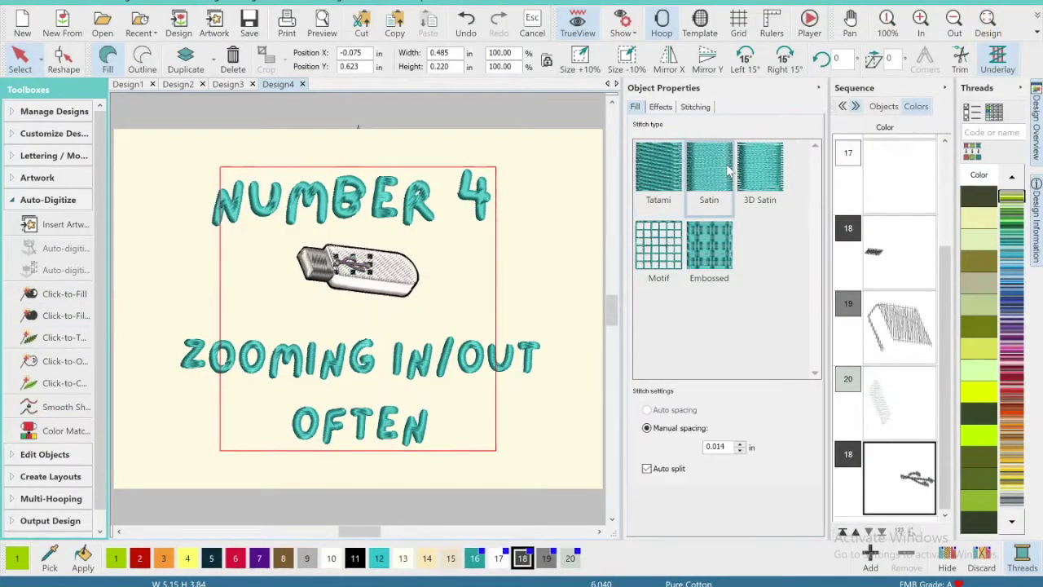
- Delete the background artwork of the NUMBER 4 design and select all its stitched objects
{"action": "left_click", "coordinate": [580, 176]}
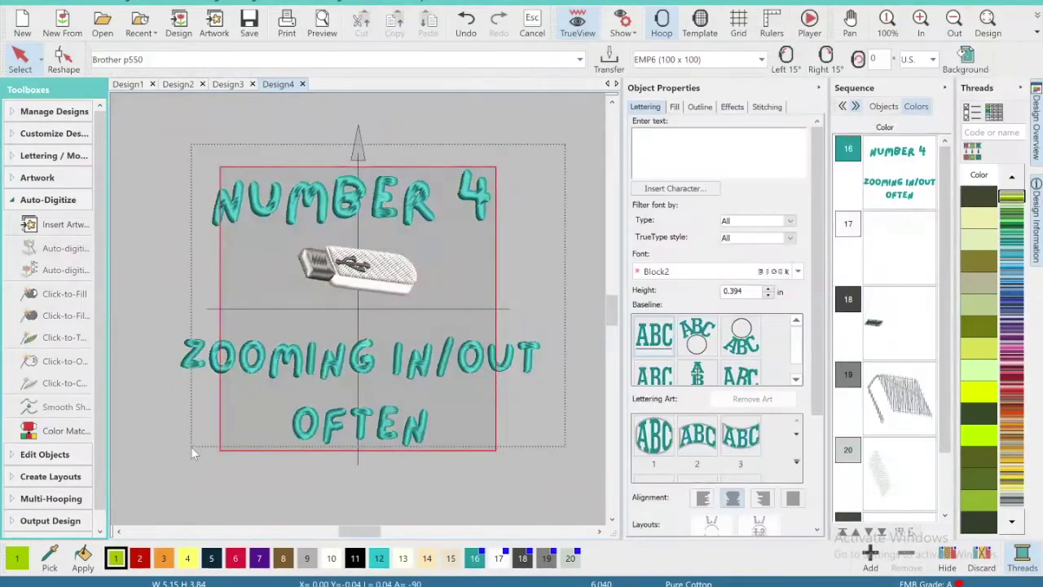
{"action": "left_click_drag", "start_coordinate": [190, 446], "coordinate": [191, 446]}
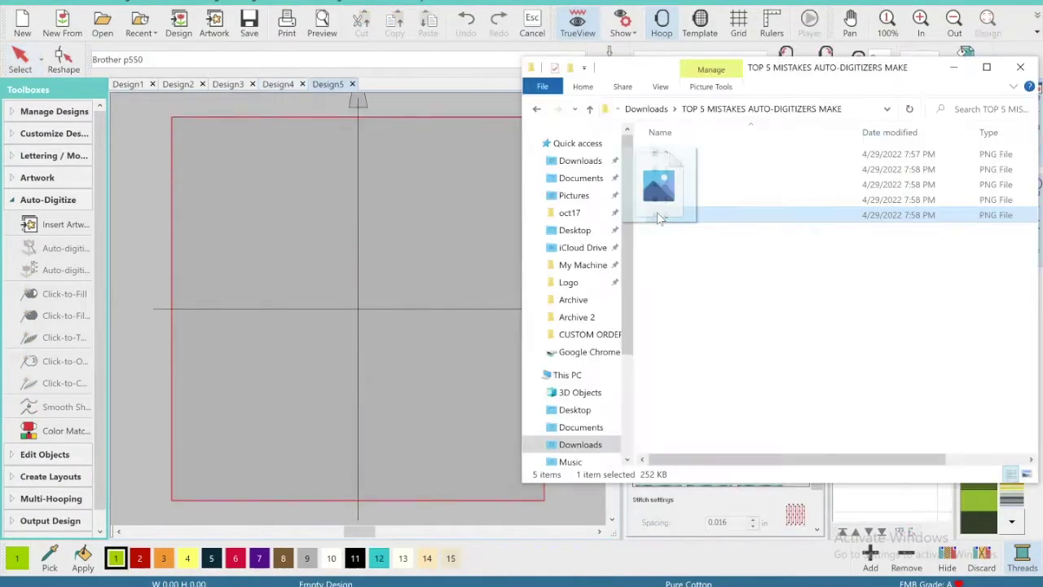
- Place image 6, the NUMBER 5 LOW QUALITY IMAGE artwork, in the empty new design
{"action": "left_click_drag", "start_coordinate": [663, 198], "coordinate": [432, 243]}
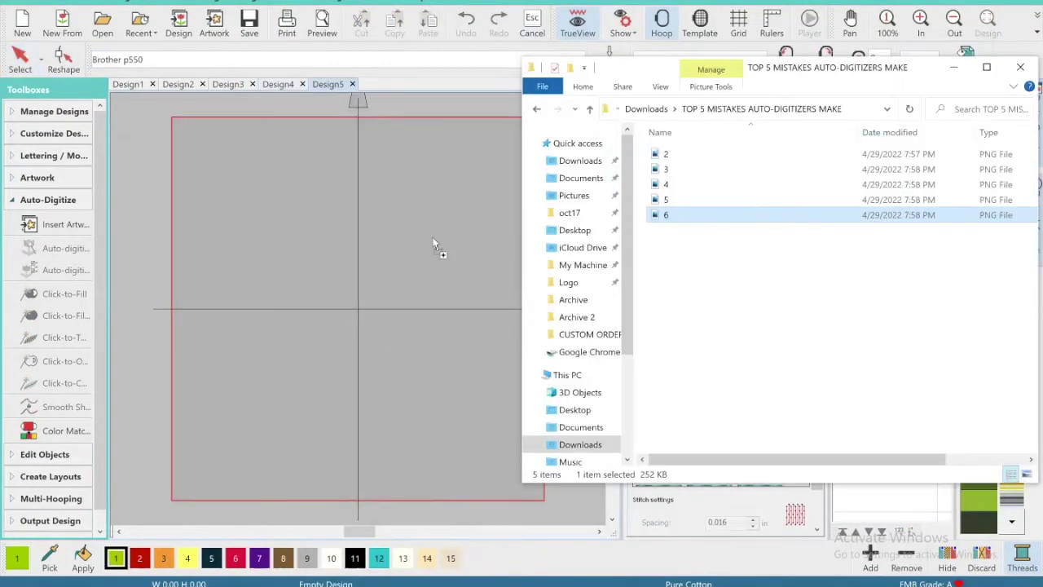
{"action": "left_click_drag", "start_coordinate": [356, 313], "coordinate": [356, 312]}
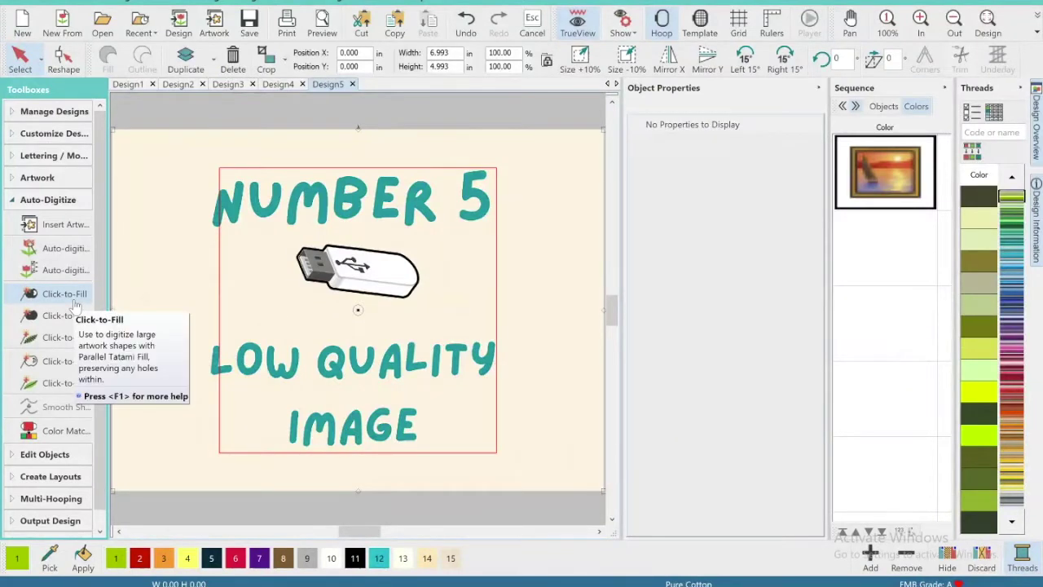
- Apply Click-to-Fill to the lettering, USB drive body and dark connector side of the NUMBER 5 artwork
{"action": "left_click", "coordinate": [921, 29]}
{"action": "left_click", "coordinate": [921, 30]}
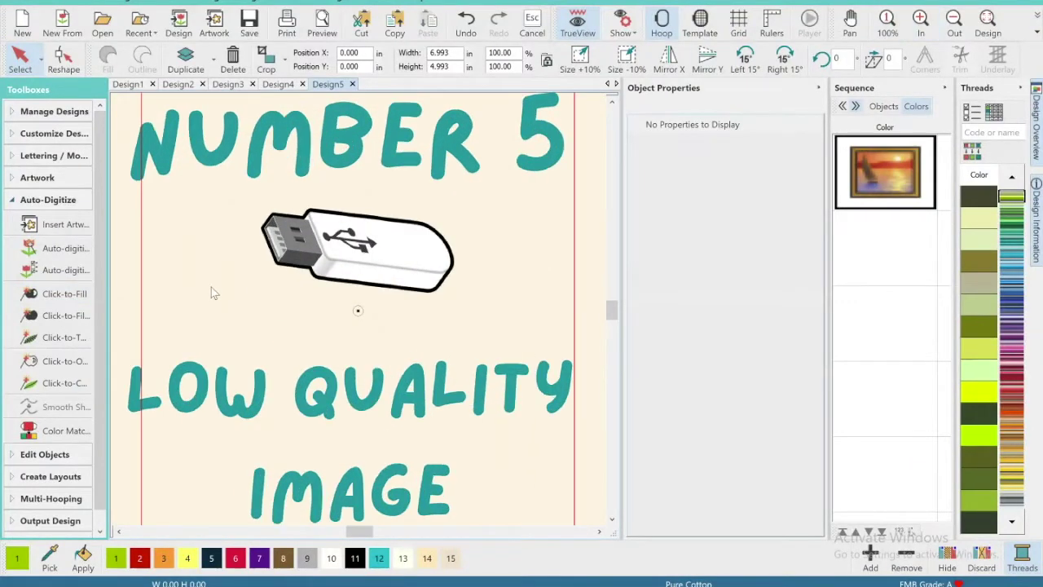
{"action": "left_click", "coordinate": [354, 303]}
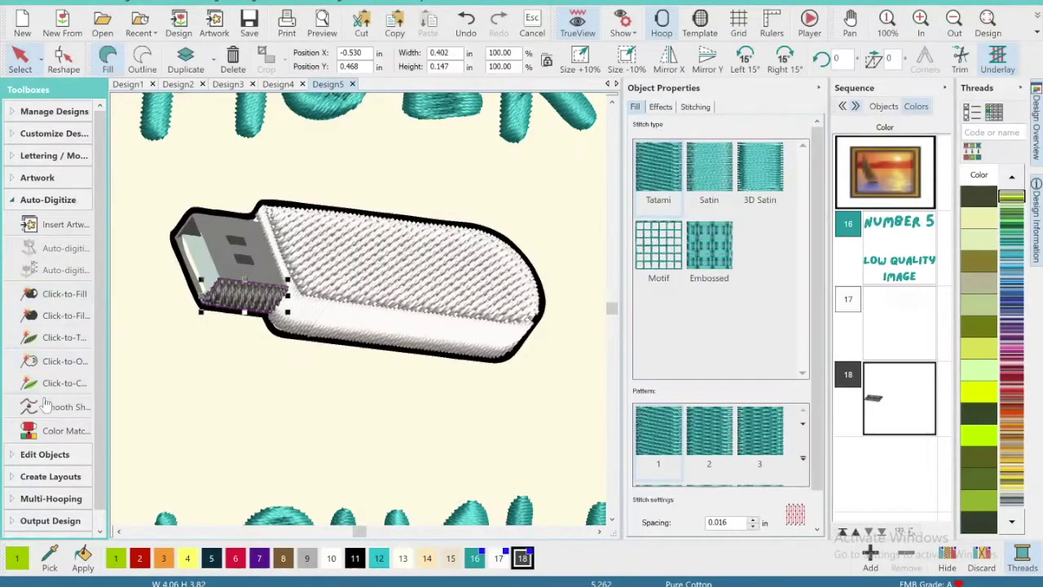
- Smooth the dark gray lower side of the USB connector and change its fill to Satin
{"action": "left_click", "coordinate": [45, 404]}
{"action": "left_click", "coordinate": [615, 281]}
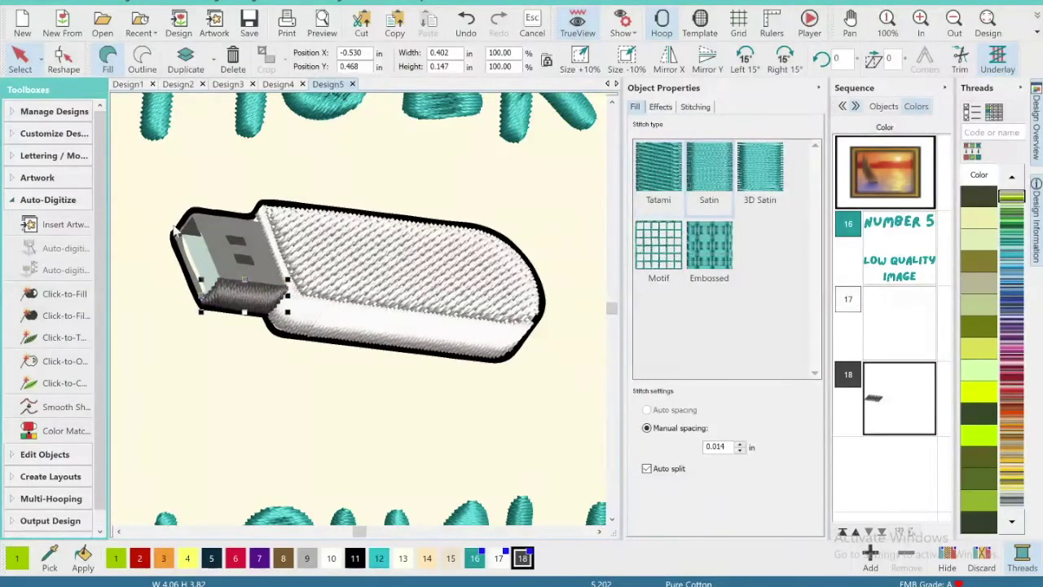
- Digitize the connector's medium gray face with Click-to-Fill without Holes and change it to Satin
{"action": "left_click", "coordinate": [65, 315]}
{"action": "left_click", "coordinate": [245, 268]}
{"action": "left_click", "coordinate": [20, 57]}
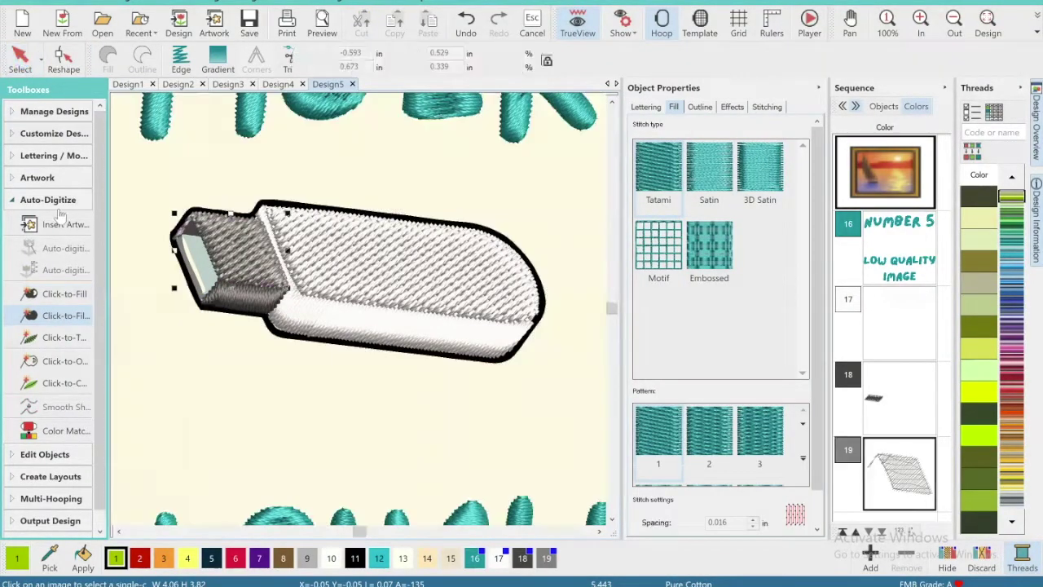
- Reshape the connector's medium gray Satin fill by moving its nodes to form the narrow rim along the open end
{"action": "left_click", "coordinate": [849, 25]}
{"action": "left_click_drag", "start_coordinate": [284, 160], "coordinate": [442, 197]}
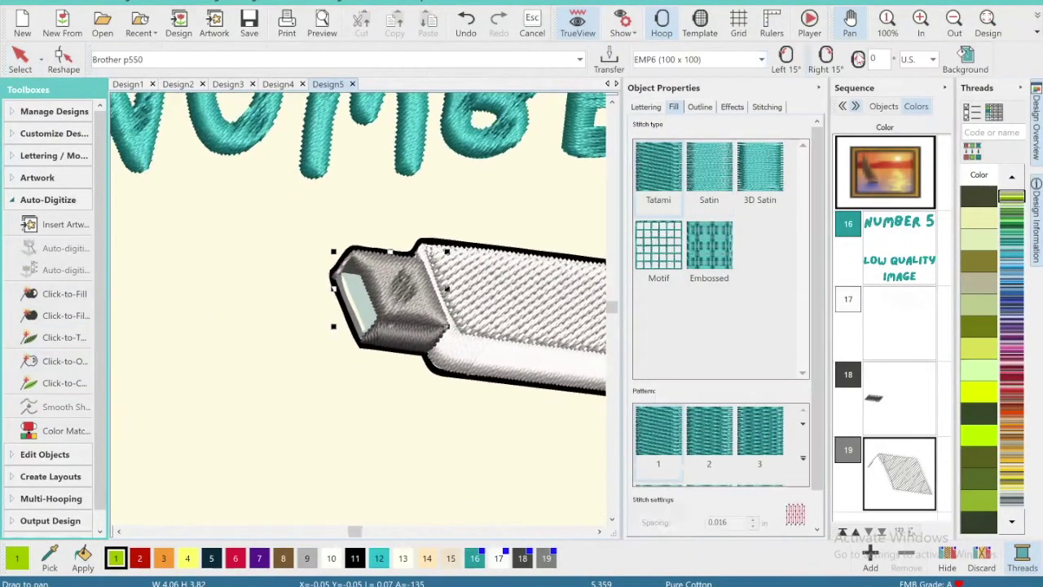
{"action": "left_click", "coordinate": [921, 24]}
{"action": "left_click", "coordinate": [920, 25]}
{"action": "left_click", "coordinate": [920, 25]}
{"action": "left_click", "coordinate": [921, 24]}
{"action": "left_click", "coordinate": [63, 59]}
{"action": "left_click", "coordinate": [301, 234]}
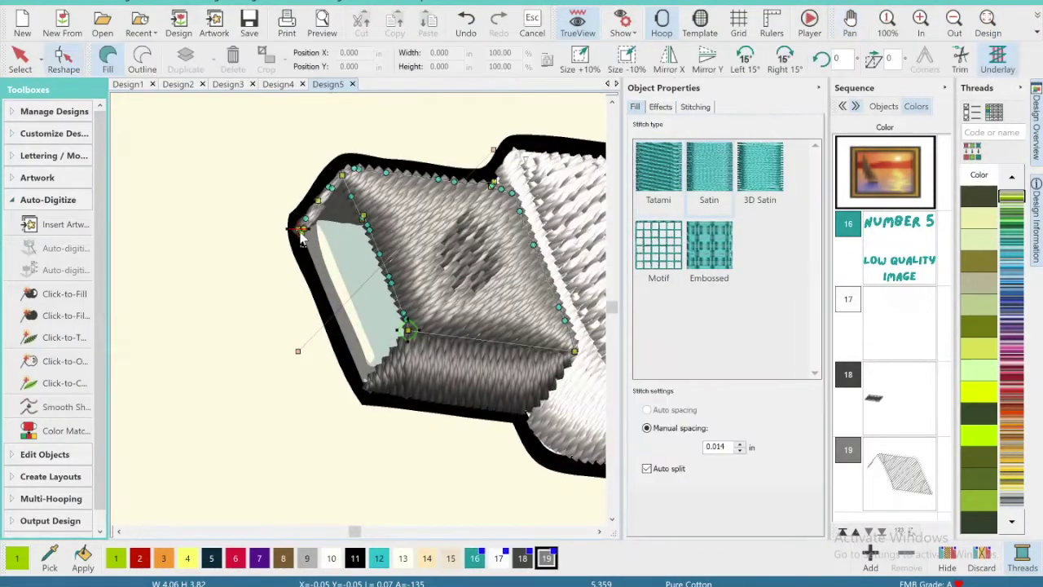
{"action": "left_click_drag", "start_coordinate": [348, 330], "coordinate": [366, 379]}
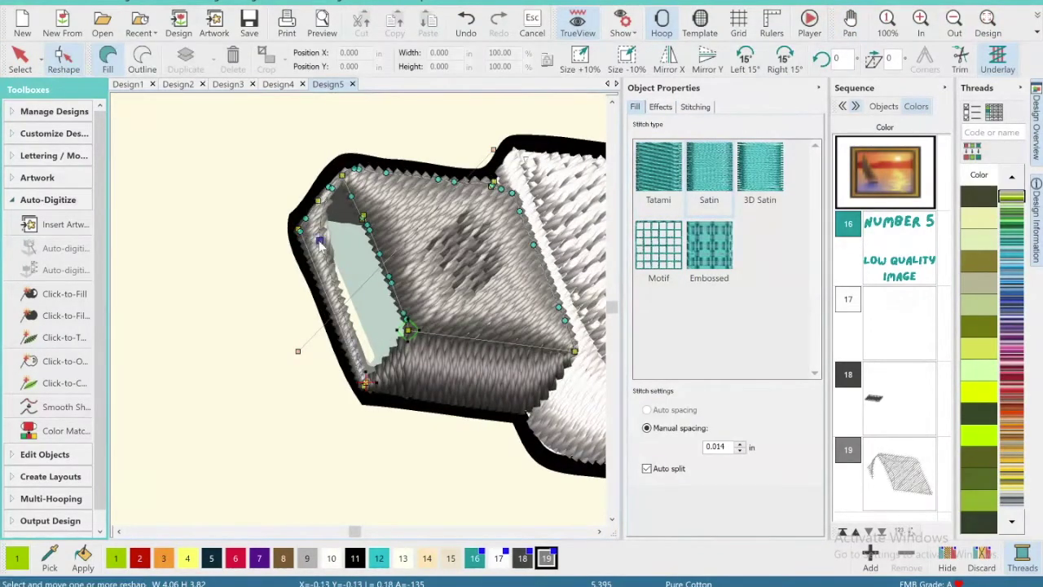
{"action": "left_click_drag", "start_coordinate": [317, 226], "coordinate": [313, 227]}
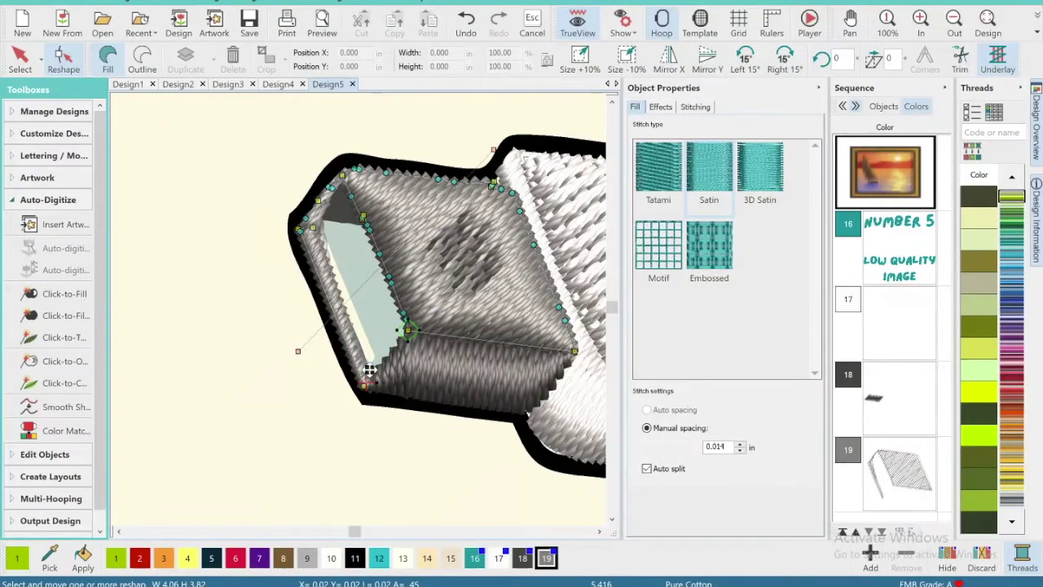
{"action": "left_click", "coordinate": [369, 370]}
{"action": "left_click", "coordinate": [346, 181]}
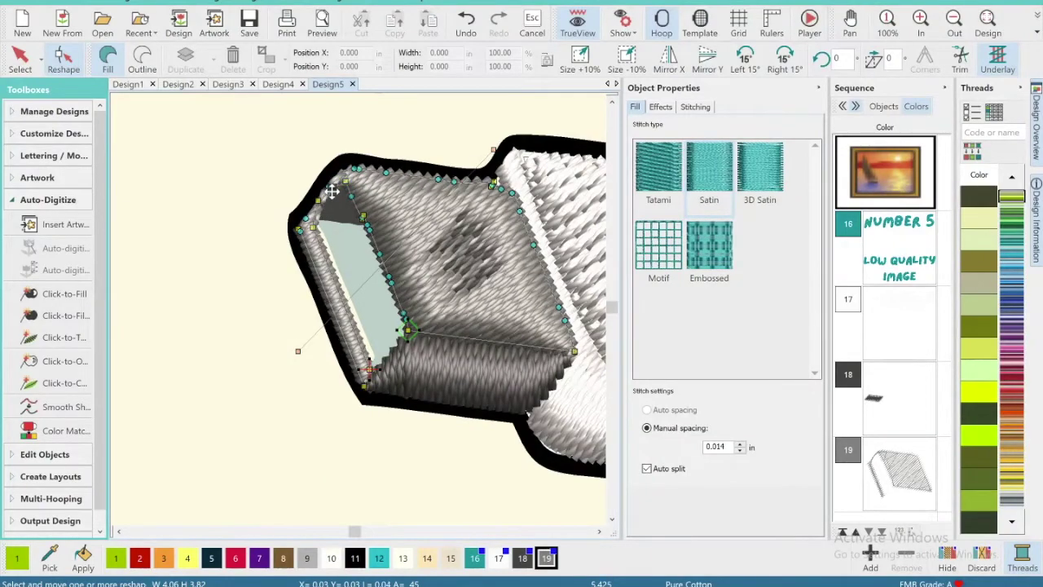
- Digitize the light gray-green inside of the USB connector with Click-to-Fill without Holes and smooth its shape with 0.010 in precision
{"action": "left_click", "coordinate": [65, 315]}
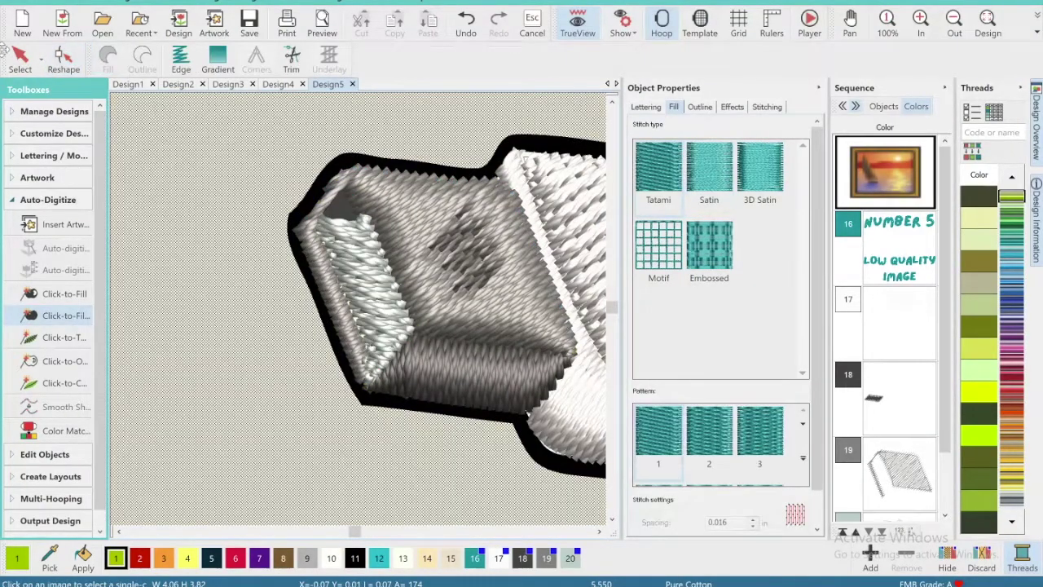
{"action": "left_click", "coordinate": [21, 56]}
{"action": "left_click", "coordinate": [65, 406]}
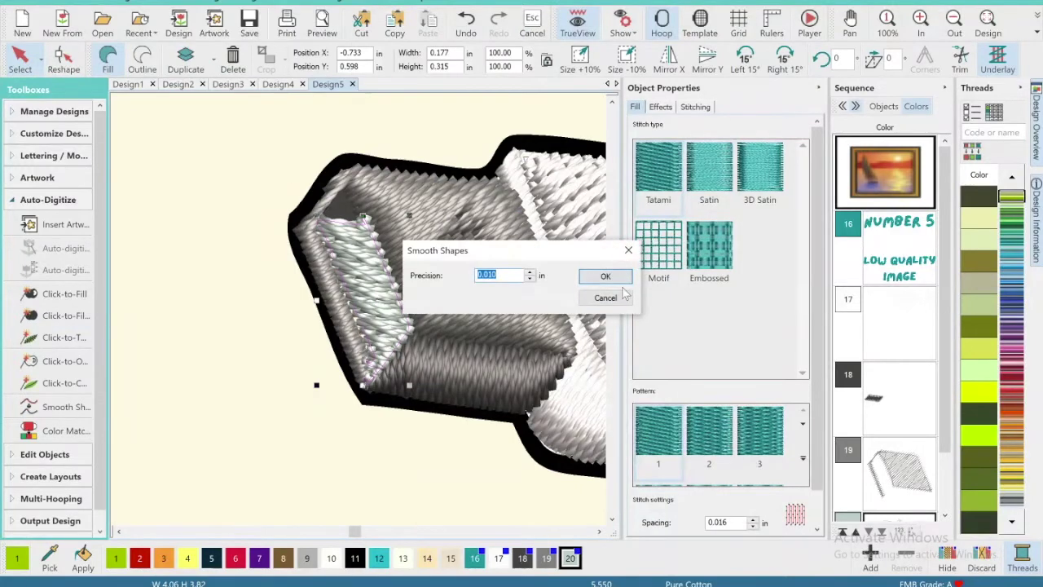
{"action": "left_click", "coordinate": [607, 277]}
- Reshape the upper end of the light gray-green fill, removing extra nodes and moving its corners to cover the dark gap
{"action": "key", "text": "Delete"}
{"action": "mouse_move", "coordinate": [334, 198]}
{"action": "left_mouse_down"}
{"action": "mouse_move", "coordinate": [348, 231]}
{"action": "mouse_move", "coordinate": [345, 184]}
{"action": "left_mouse_up"}
{"action": "left_click", "coordinate": [362, 224]}
{"action": "key", "text": "Delete"}
{"action": "left_click_drag", "start_coordinate": [323, 233], "coordinate": [316, 224]}
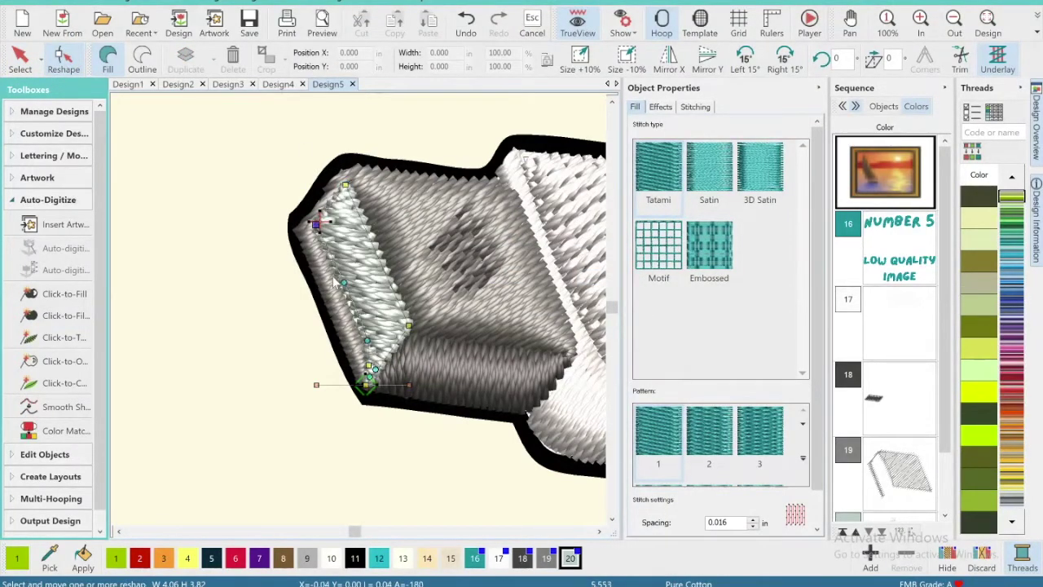
- Remove the surplus nodes along the light gray-green fill's rim side and lower end, and change its stitch type to Satin
{"action": "left_click", "coordinate": [344, 282]}
{"action": "key", "text": "Delete"}
{"action": "left_click", "coordinate": [367, 341]}
{"action": "key", "text": "Delete"}
{"action": "key", "text": "Delete"}
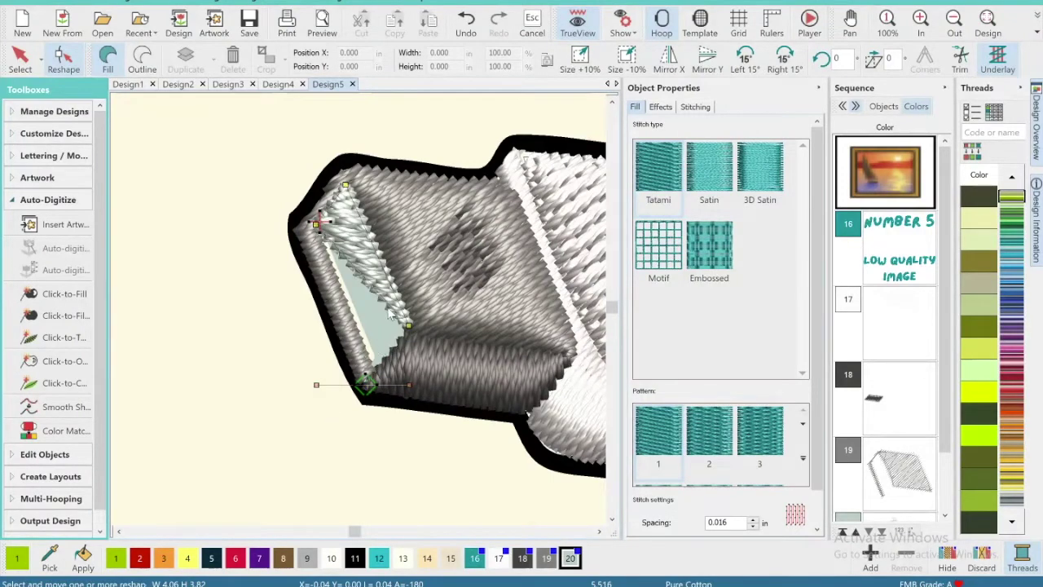
{"action": "left_click", "coordinate": [709, 169]}
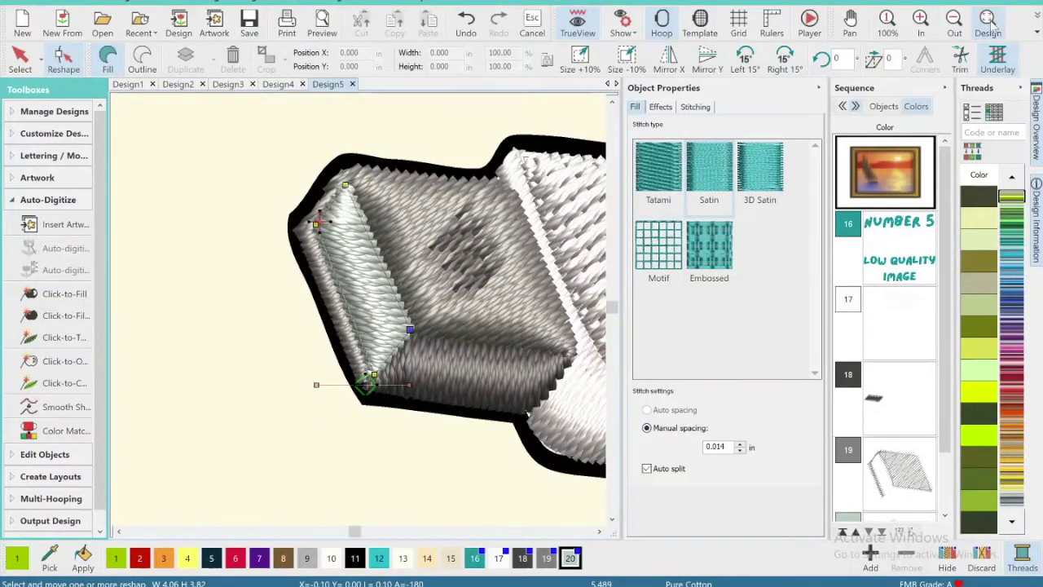
- Digitize the USB symbol on the drive body with Click-to-Fill, smooth its shape and change its fill to Satin
{"action": "left_click", "coordinate": [989, 24]}
{"action": "left_click", "coordinate": [64, 293]}
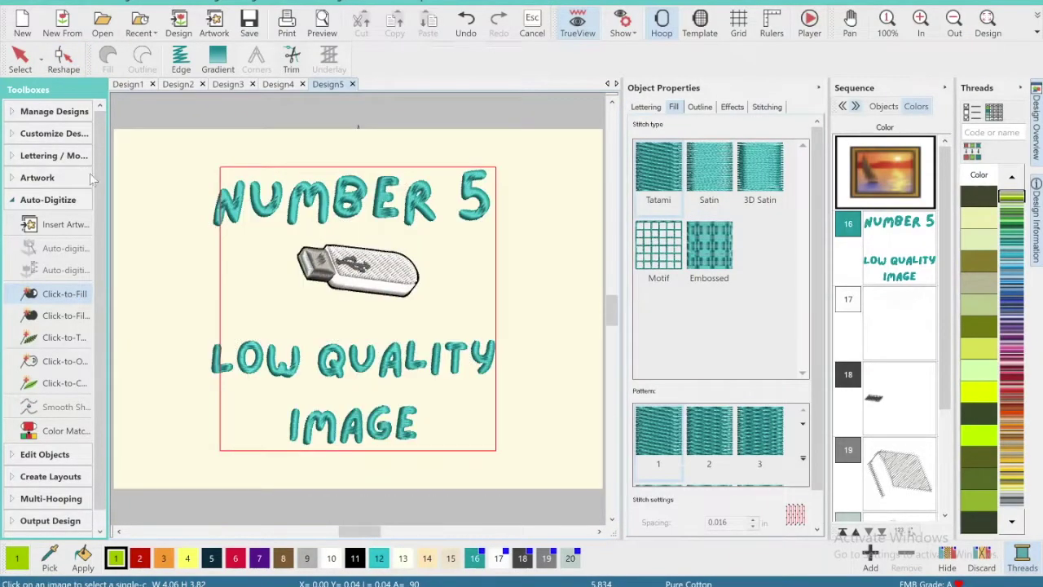
{"action": "left_click", "coordinate": [354, 265]}
{"action": "left_click", "coordinate": [66, 406]}
{"action": "left_click", "coordinate": [600, 275]}
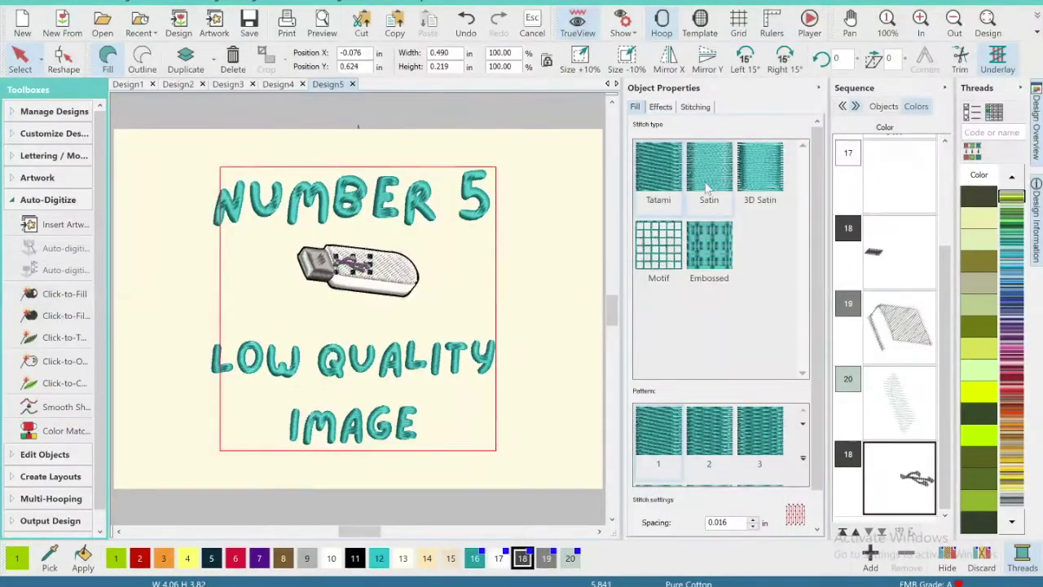
{"action": "left_click", "coordinate": [709, 189]}
- Delete the background artwork image and select all the embroidery objects of the NUMBER 5 design
{"action": "left_click", "coordinate": [560, 165]}
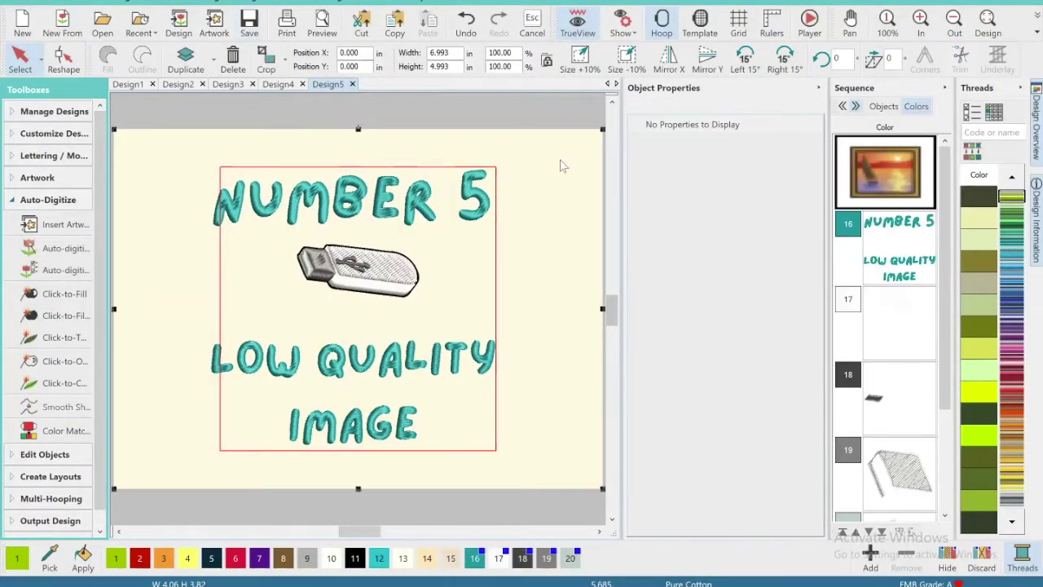
{"action": "left_click", "coordinate": [236, 56]}
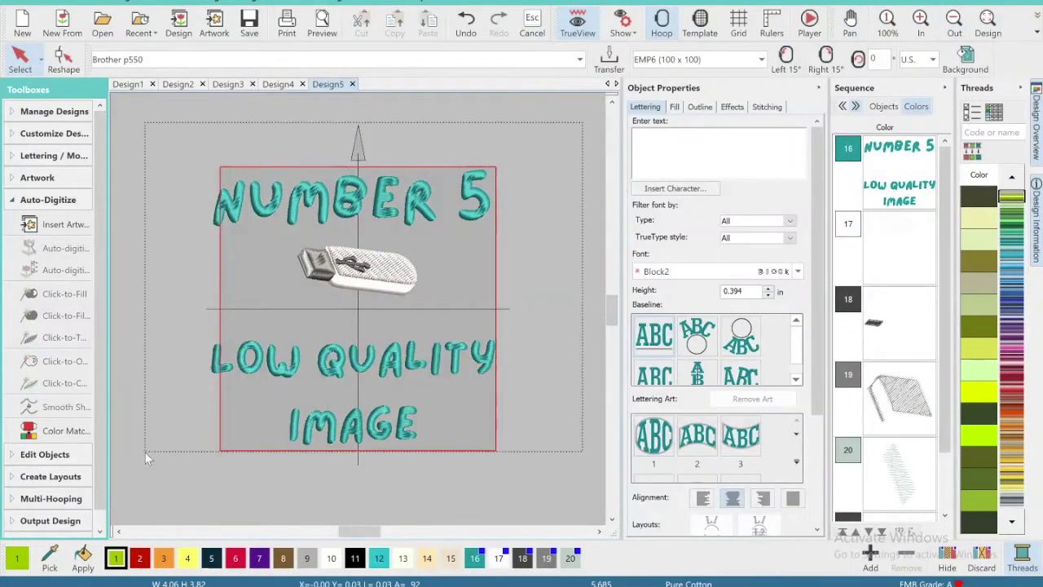
{"action": "left_click_drag", "start_coordinate": [145, 452], "coordinate": [140, 458]}
{"action": "left_click", "coordinate": [995, 23]}
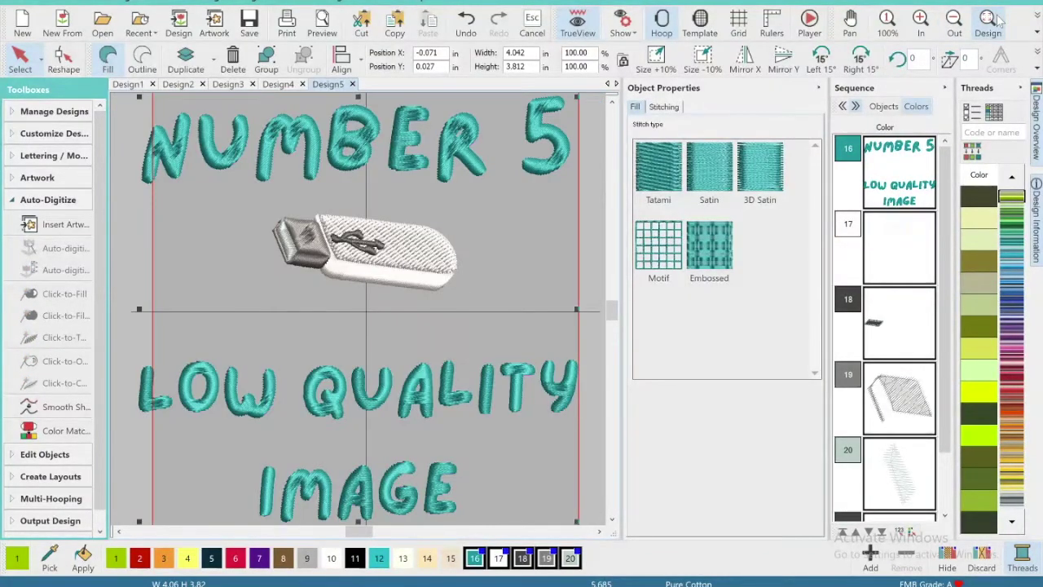
{"action": "left_click", "coordinate": [954, 22]}
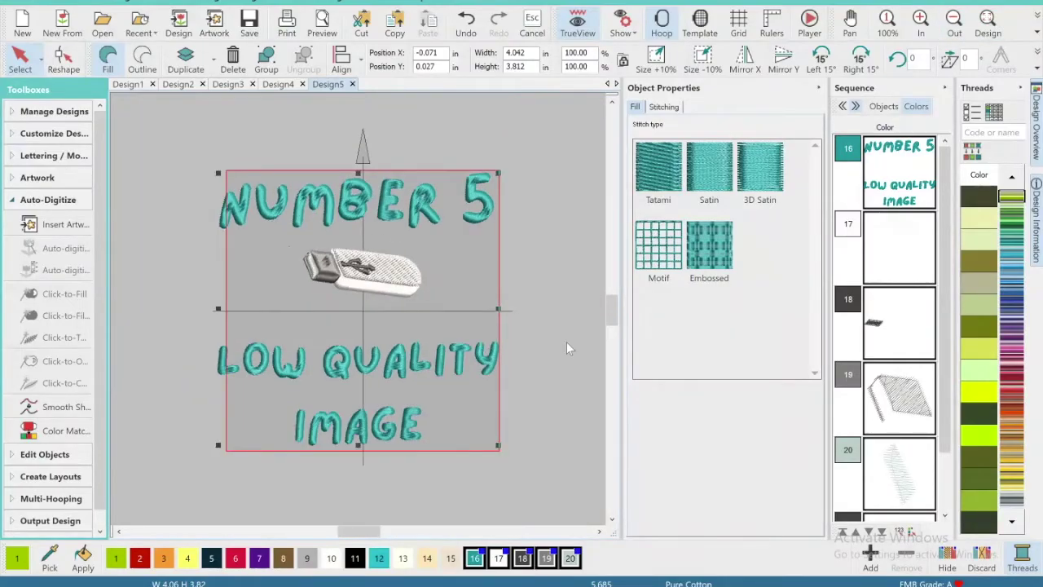